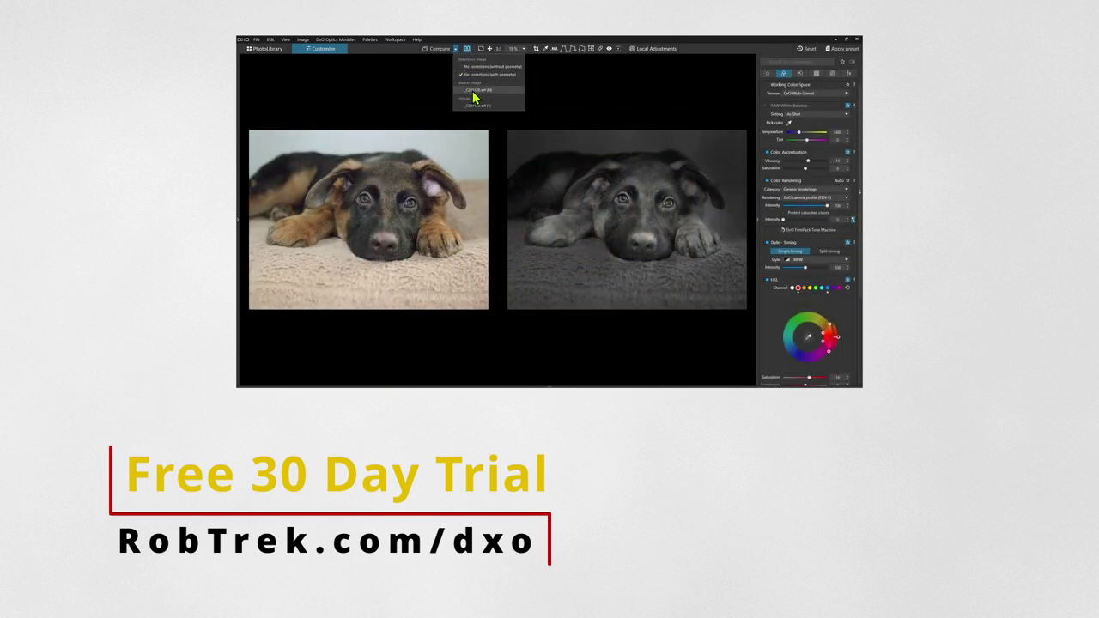
Step: Select the original colour German shepherd puppy photo in PhotoLibrary and open it in Customize
left_click(473, 98)
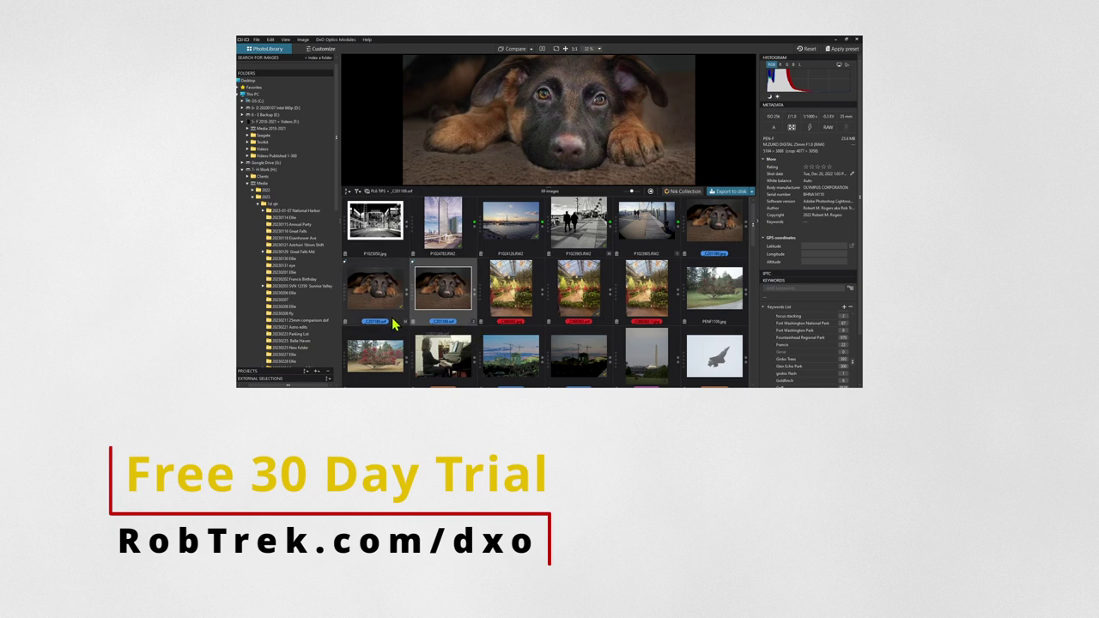
left_click(380, 311)
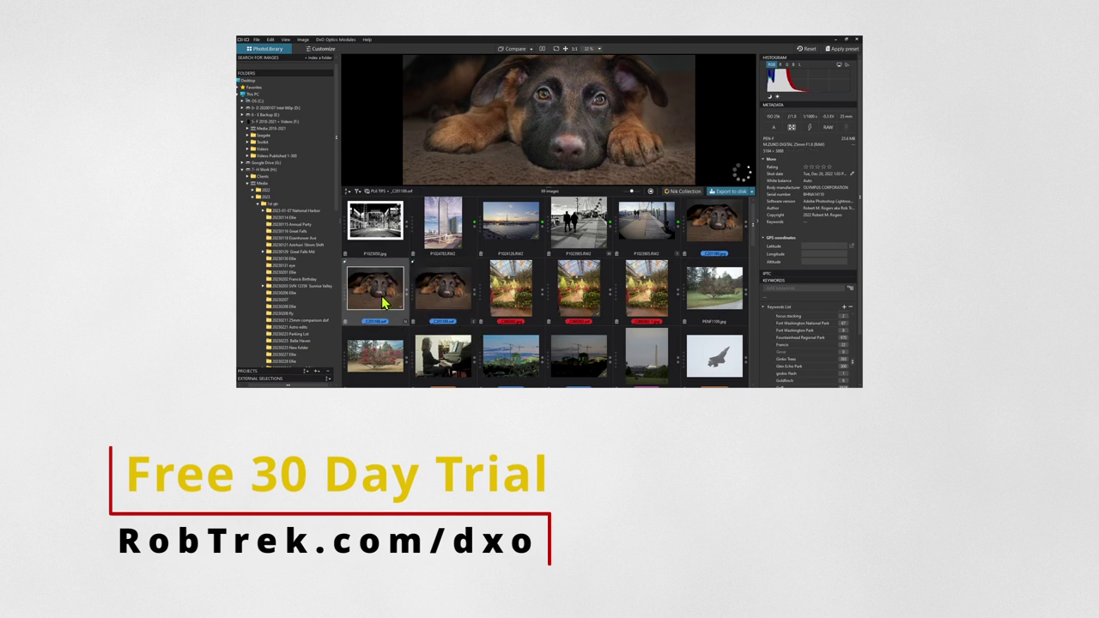
double_click(383, 302)
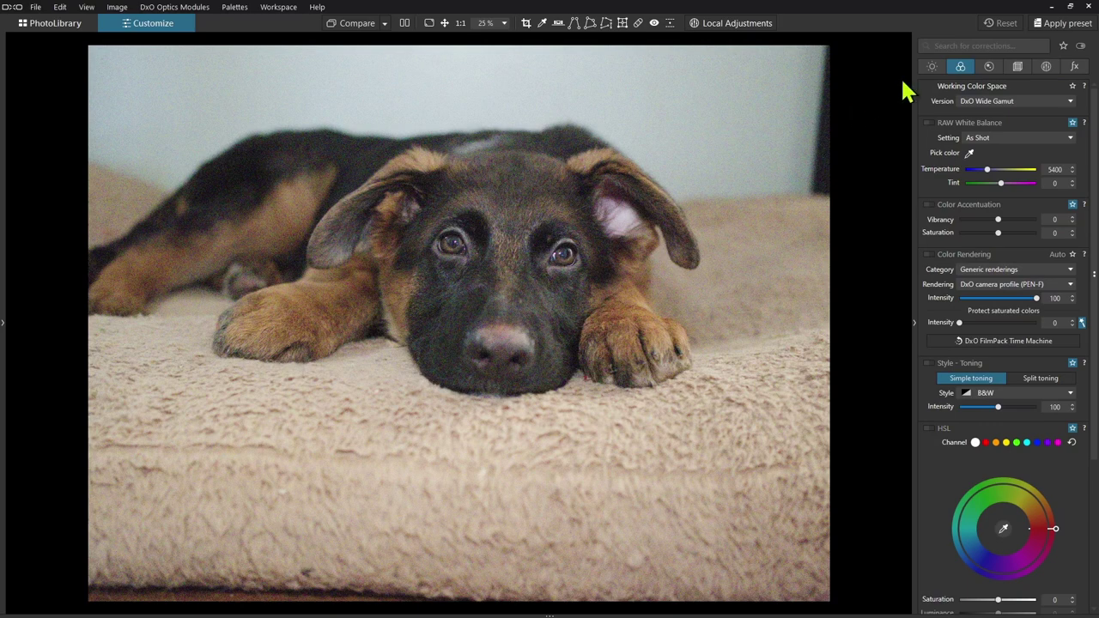
Step: Switch noise reduction to DeepPRIME and place its preview point between the puppy's eyes
left_click(987, 66)
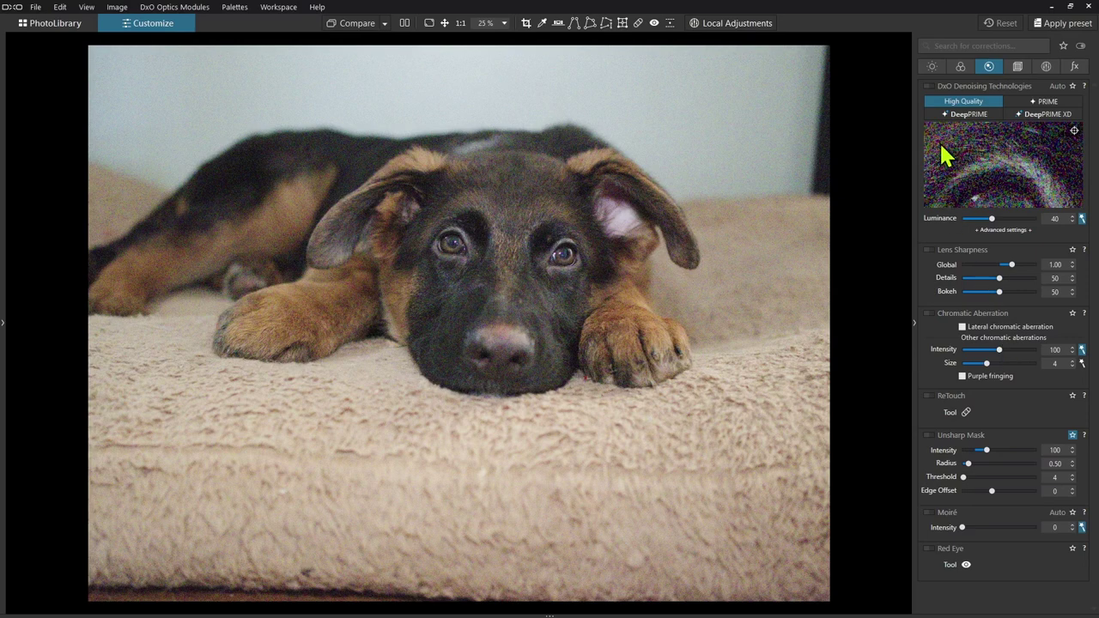
left_click(948, 115)
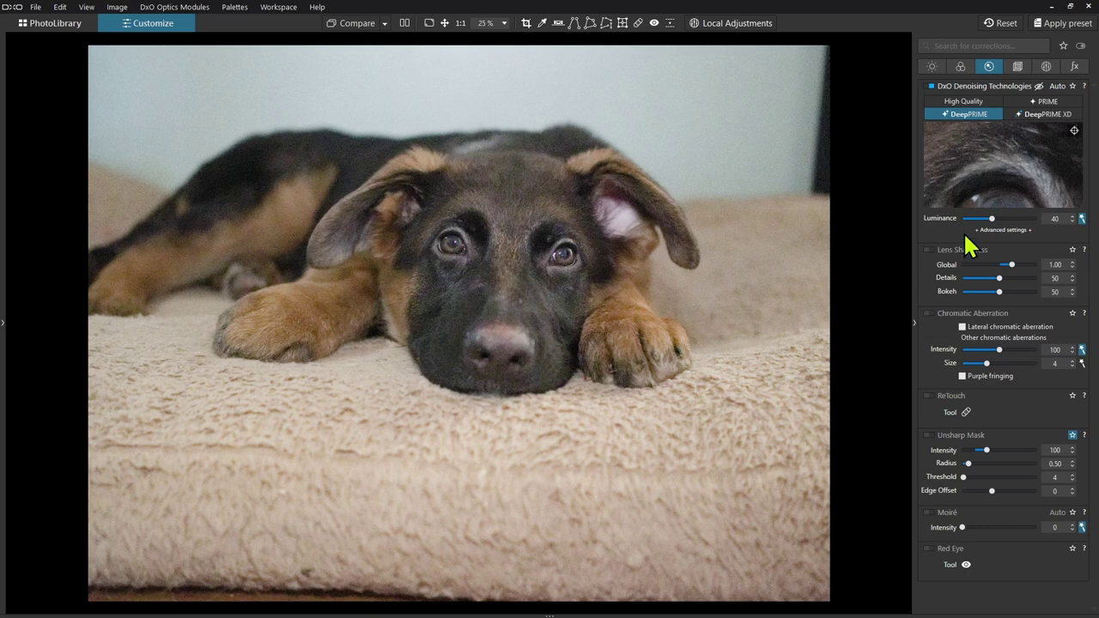
left_click(1073, 131)
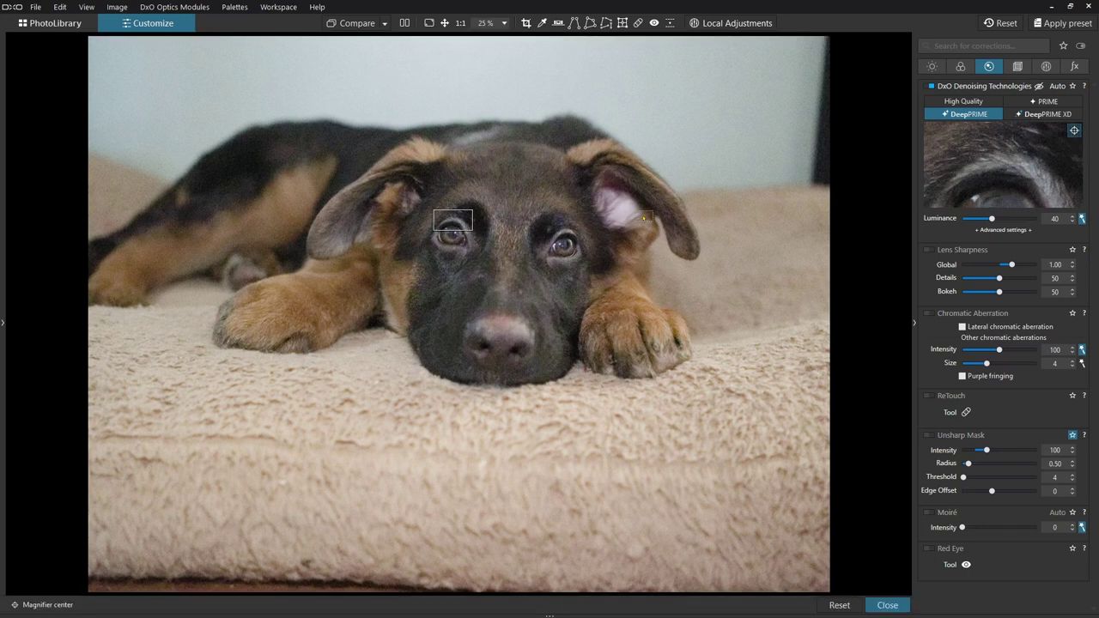
left_click(569, 212)
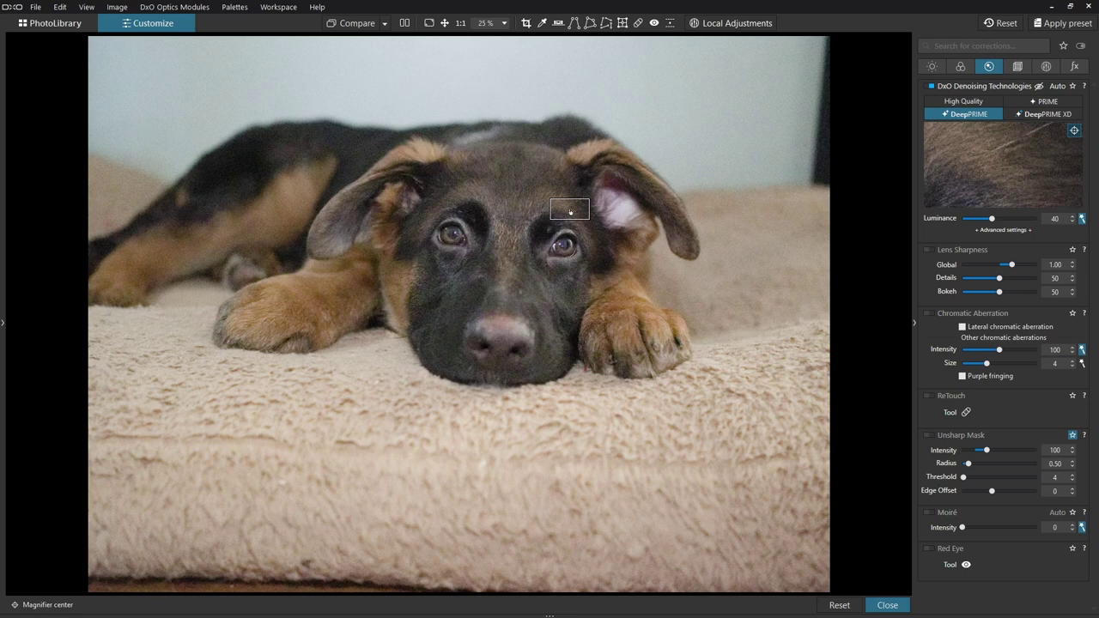
left_click(521, 214)
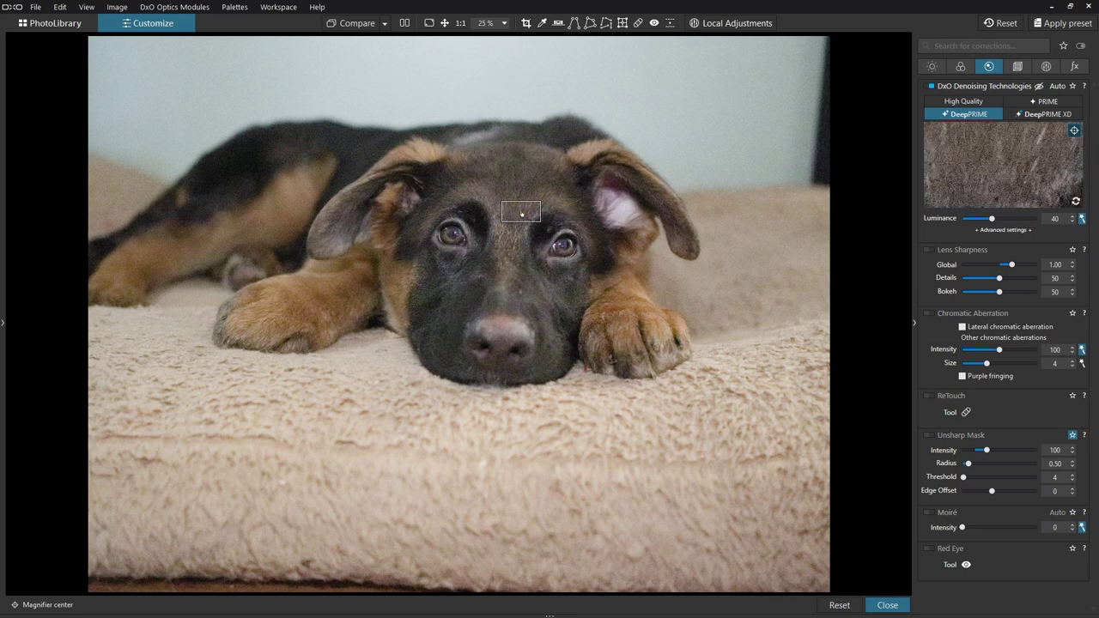
left_click(509, 243)
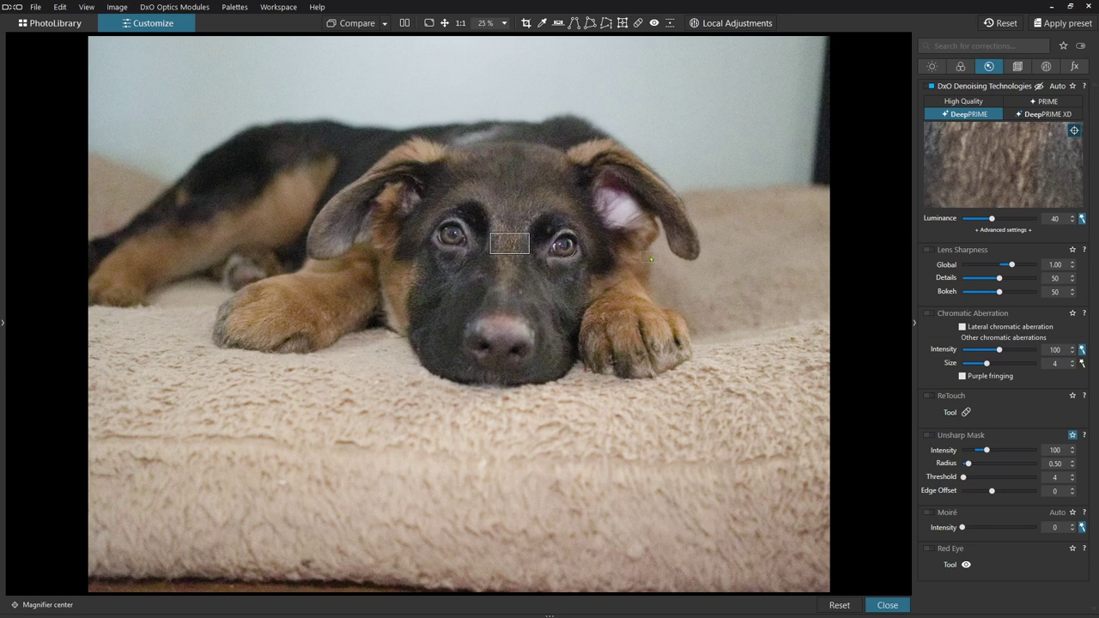
Step: Compare Lens Sharpness off and on at 75% on the eyebrow, leaving it on
left_click(929, 249)
left_click(499, 225)
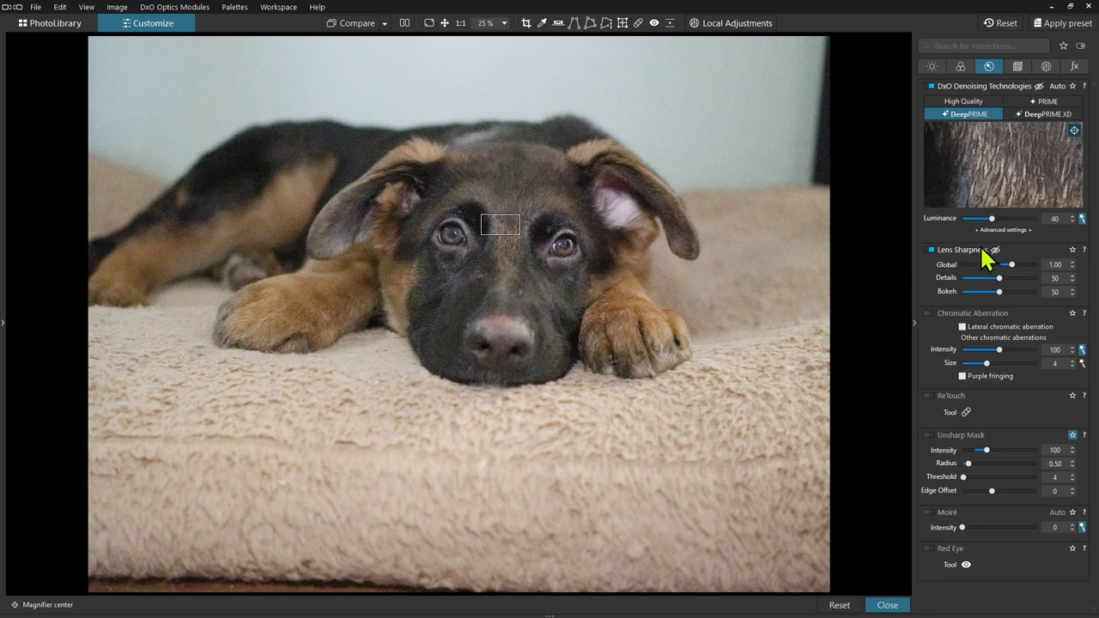
mouse_move(998, 258)
scroll(514, 228, "up", 4)
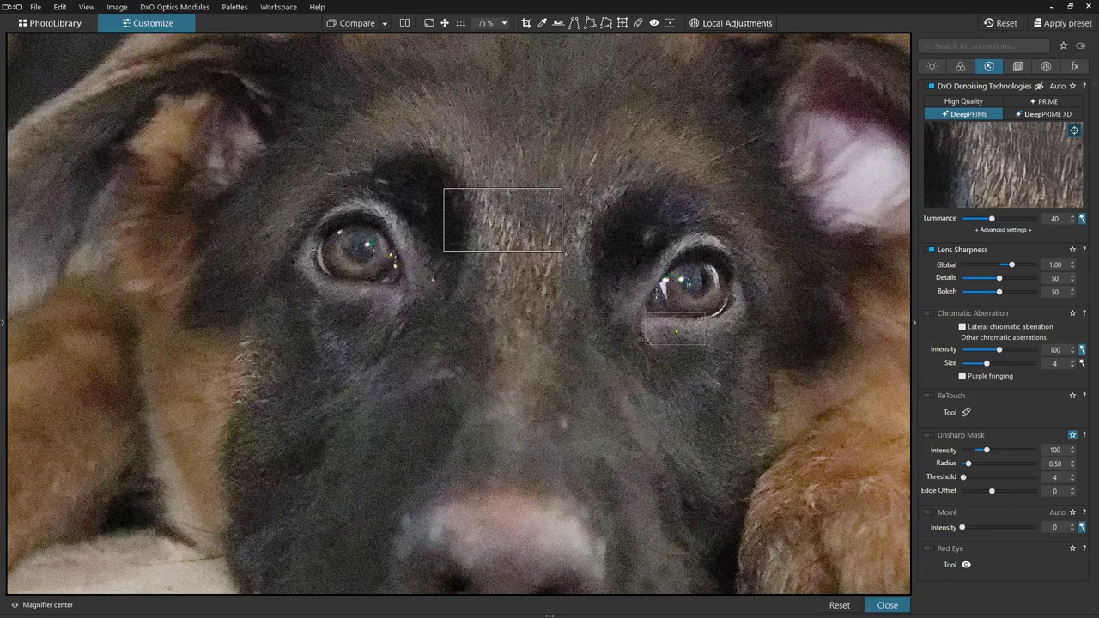
left_click(930, 250)
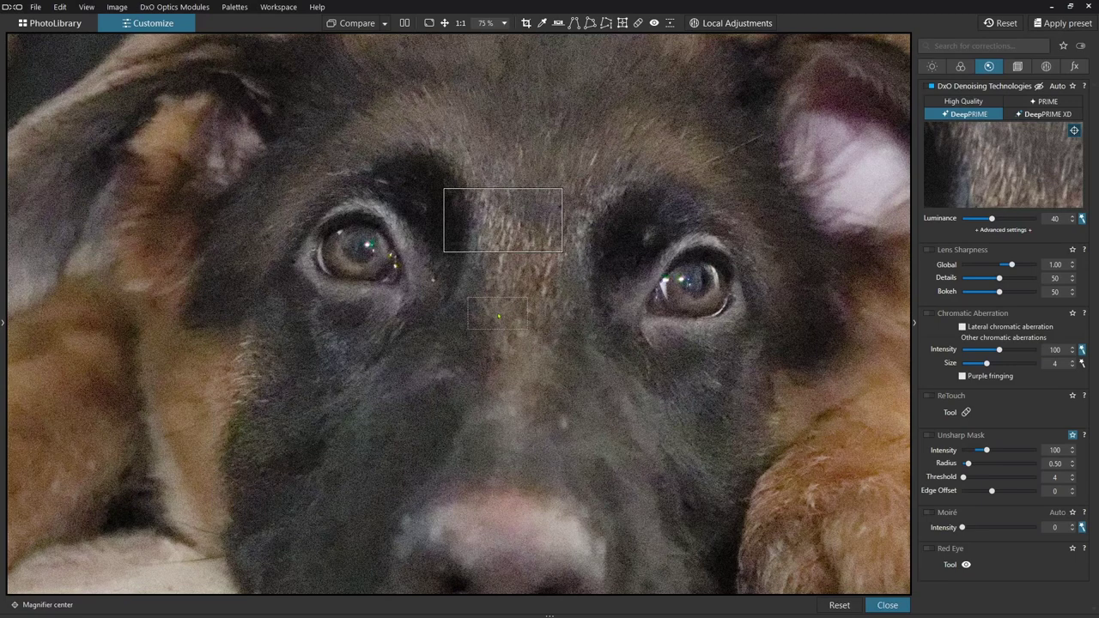
left_click(930, 251)
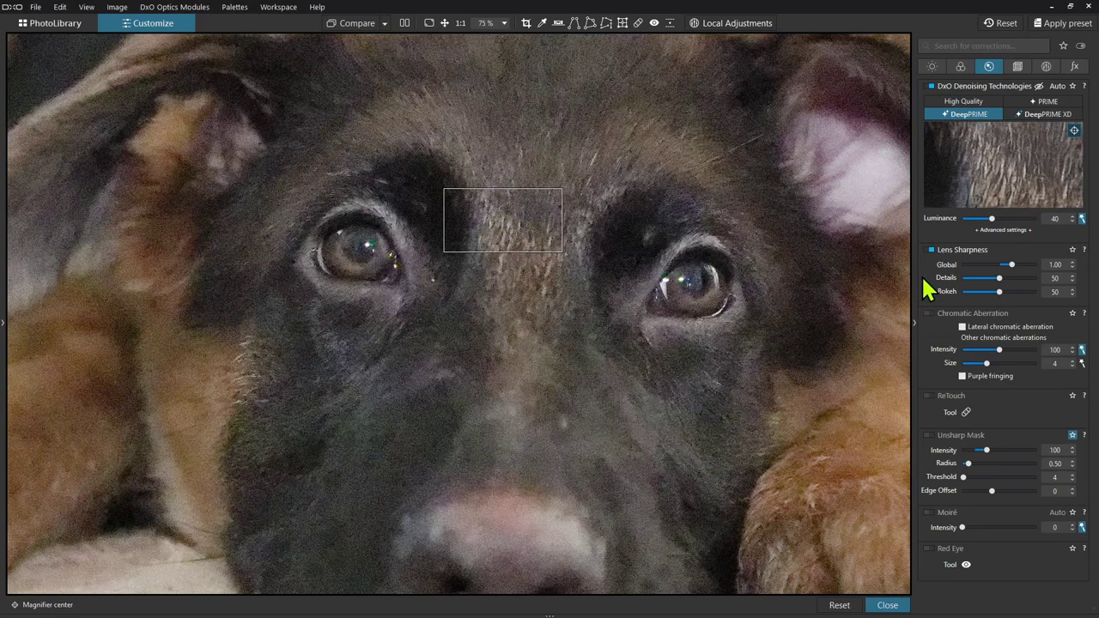
key("ctrl+0")
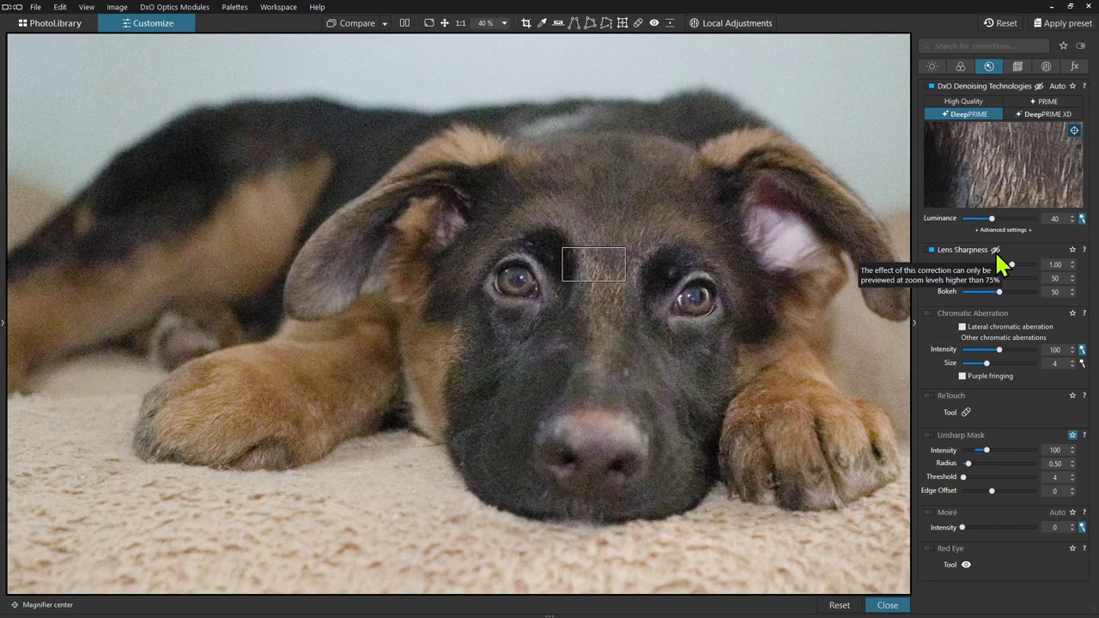
Step: Try Unsharp Mask sharpening and move the DeepPRIME preview point onto the puppy's right eye
left_click(932, 435)
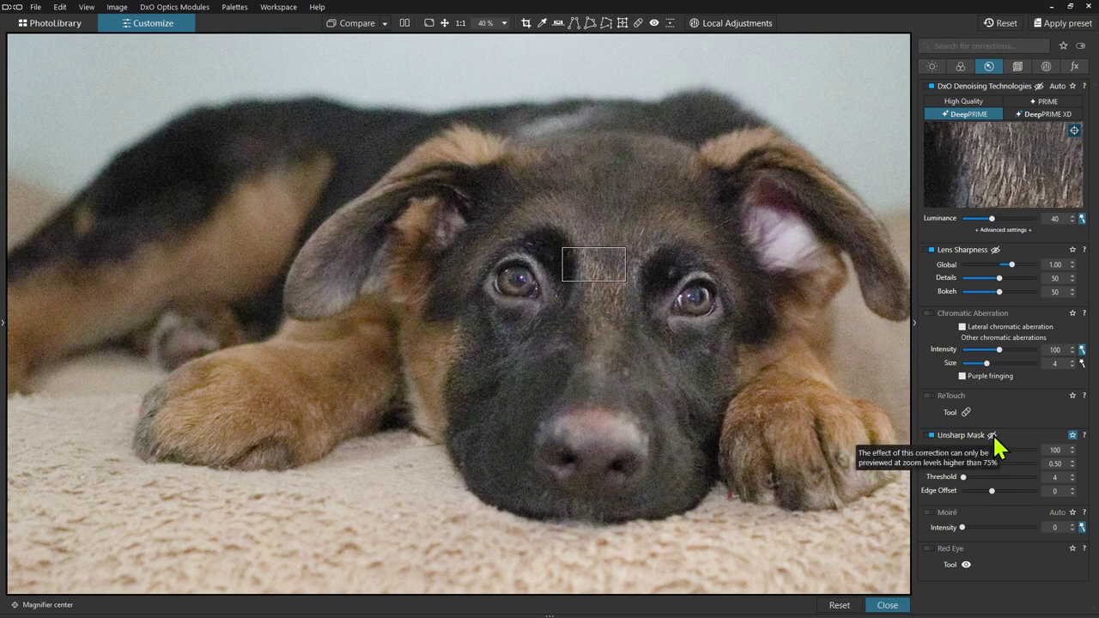
scroll(631, 353, "up", 3)
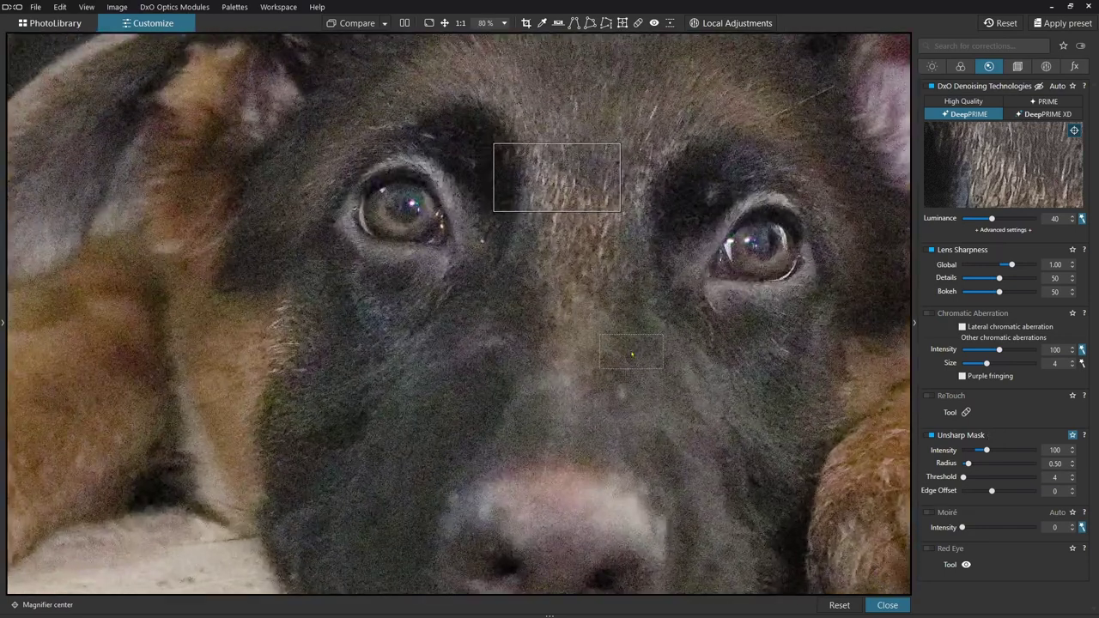
scroll(631, 353, "down", 1)
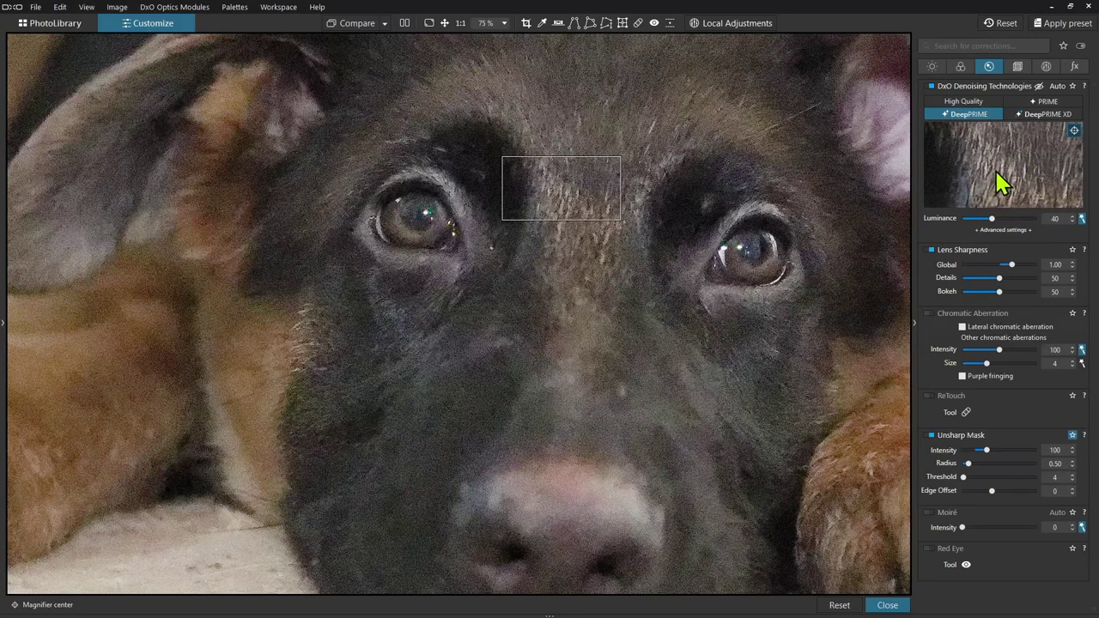
left_click(738, 234)
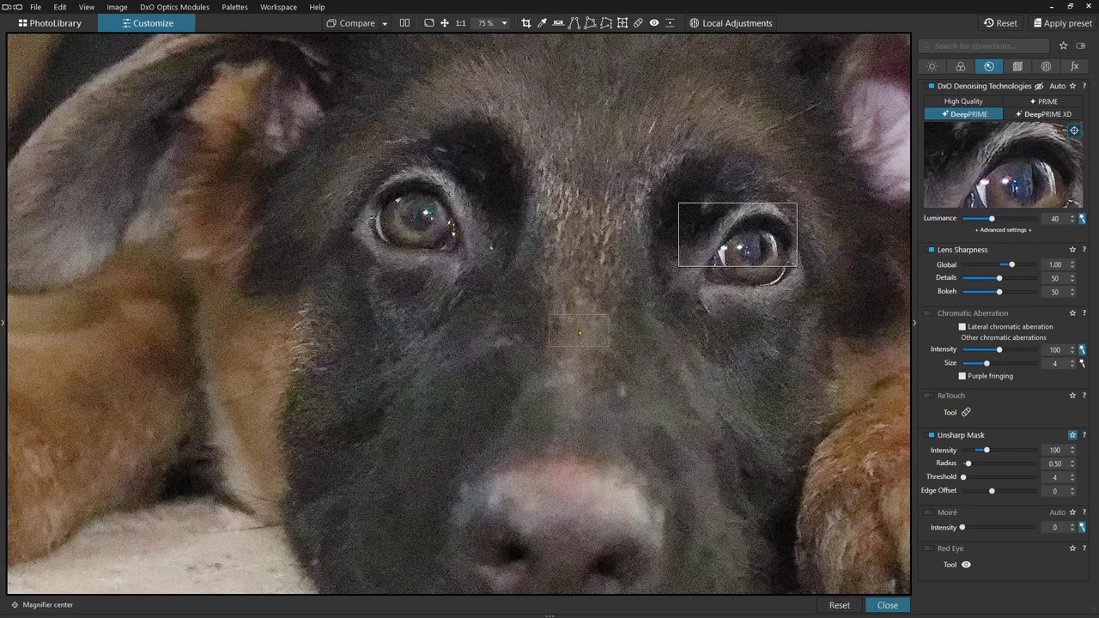
key("ctrl+0")
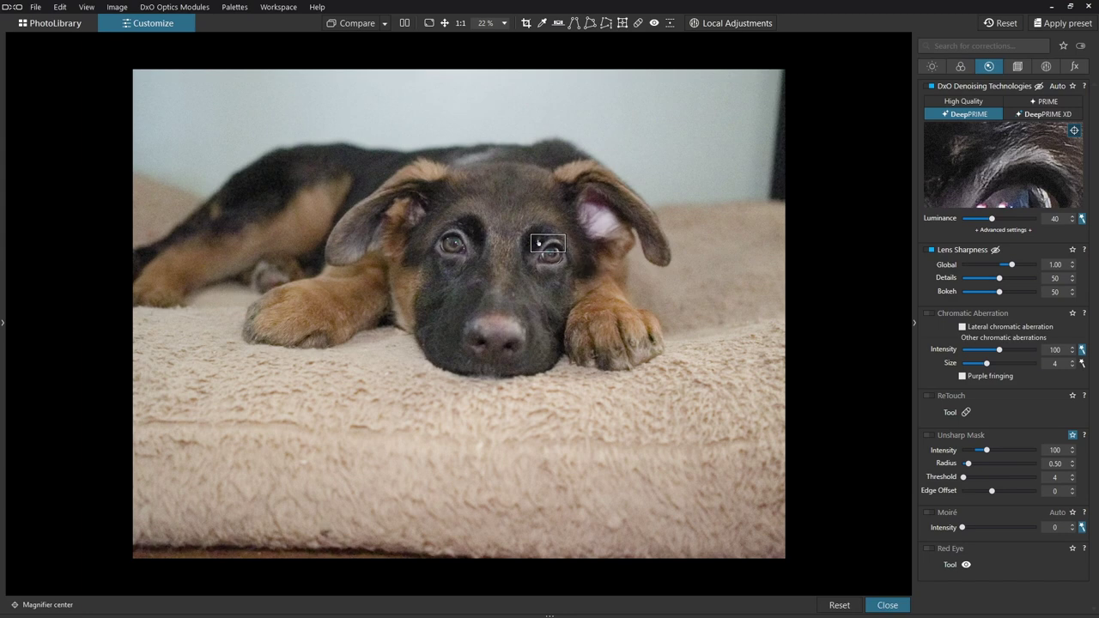
Step: Close the denoising magnifier and activate the Local Adjustments brush tool
left_click(1073, 133)
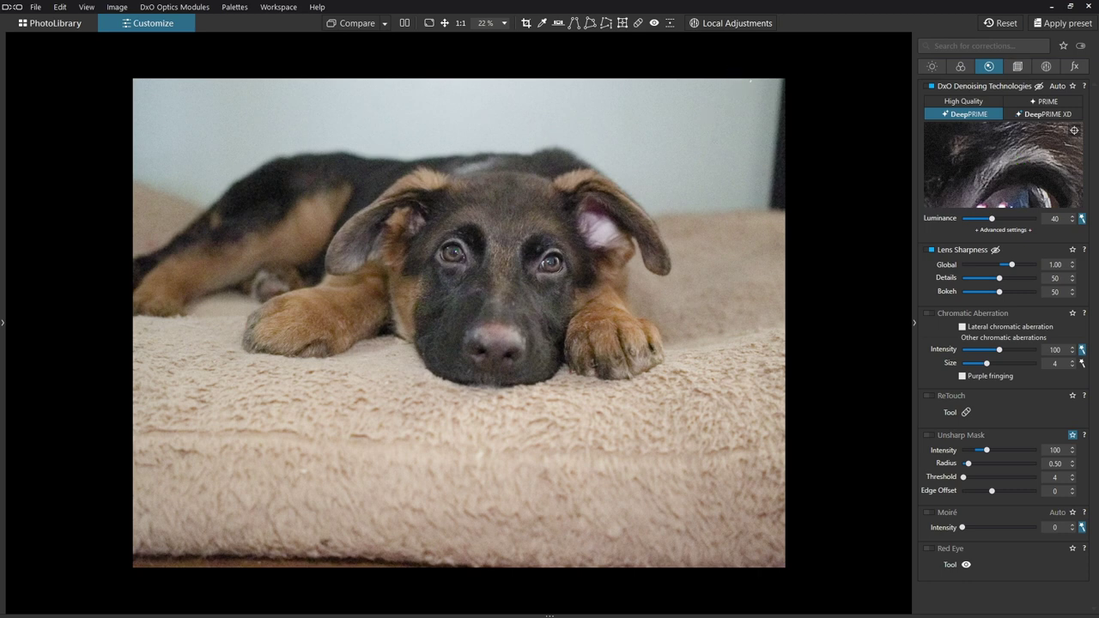
left_click(1046, 67)
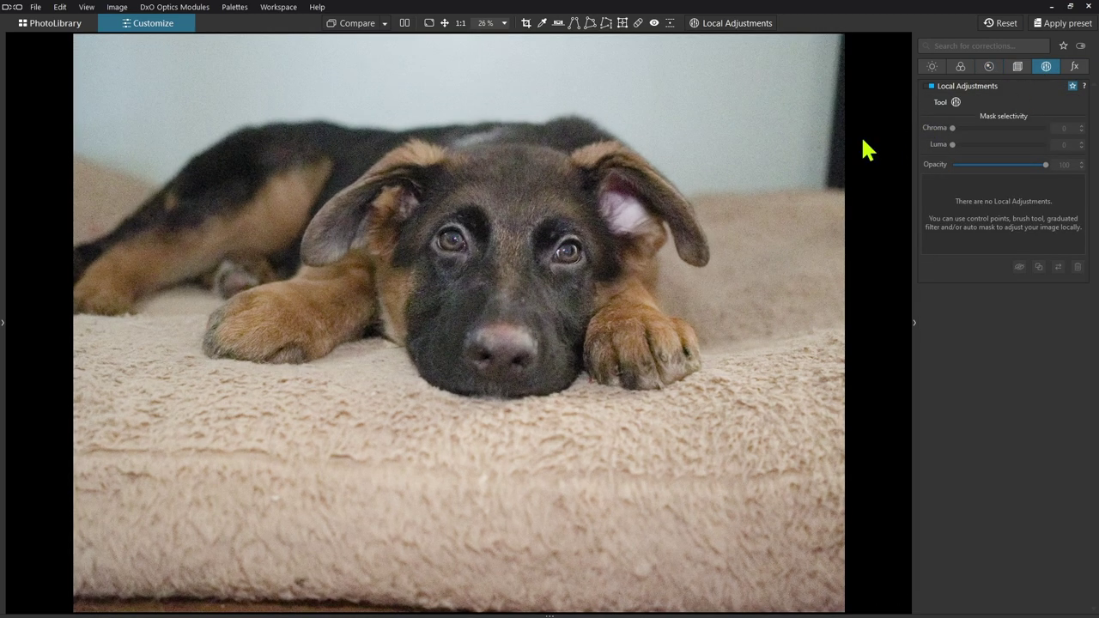
left_click(955, 103)
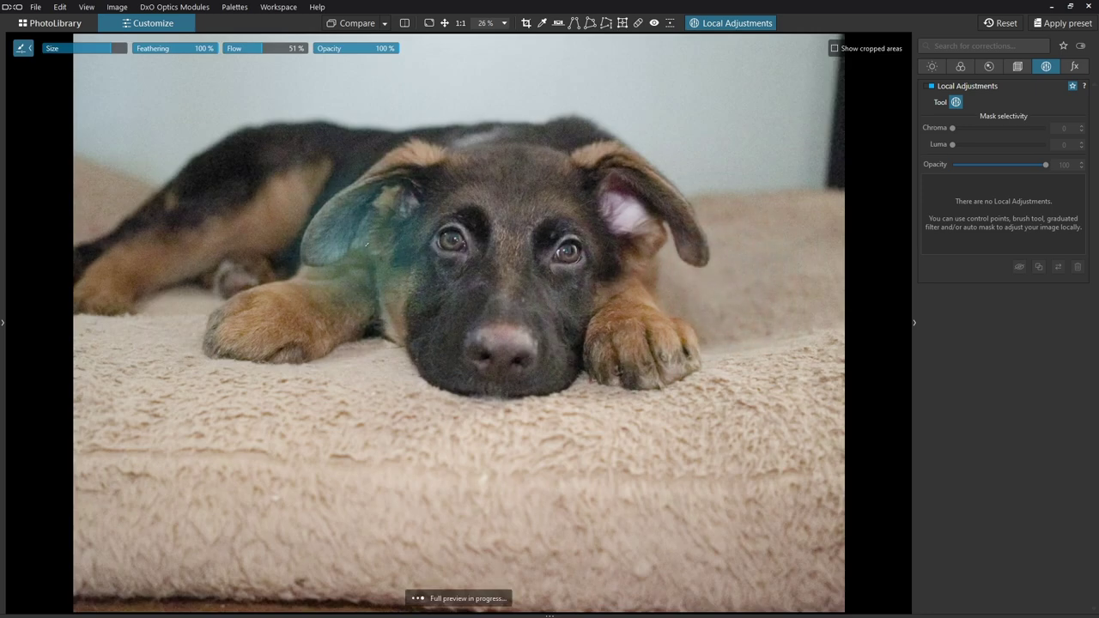
Step: Reduce the local adjustment brush size
left_click(56, 49)
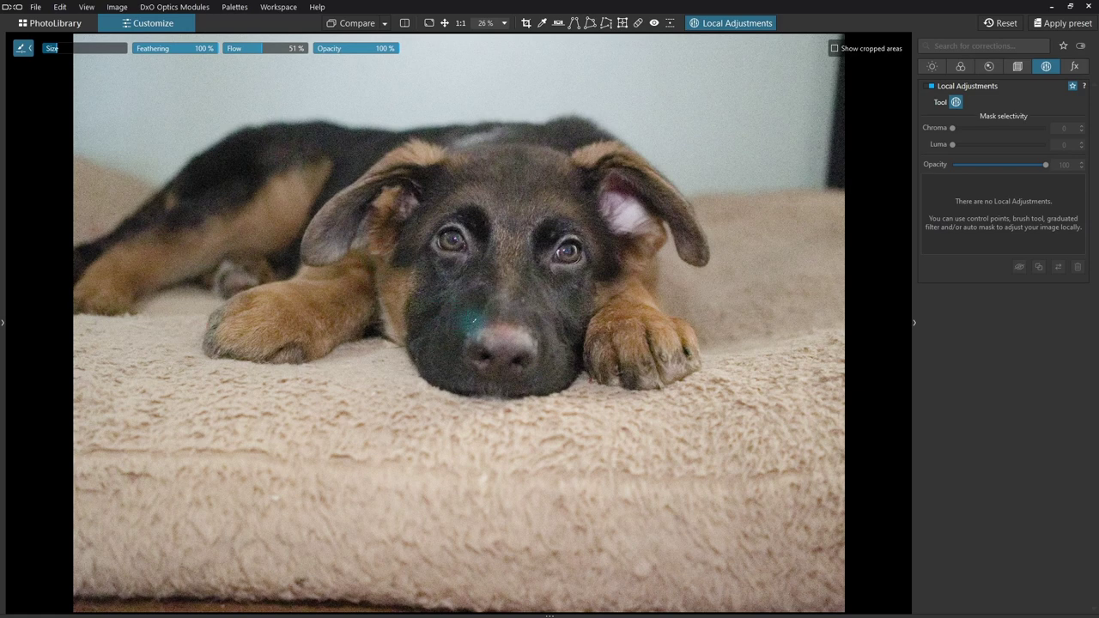
scroll(473, 318, "up", 6)
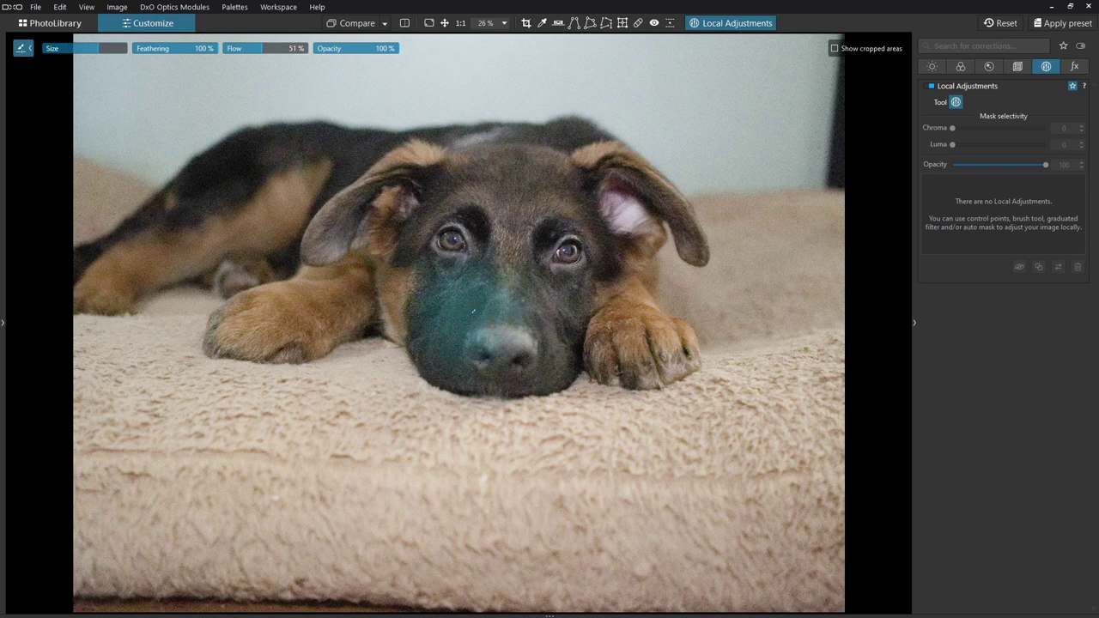
scroll(473, 312, "down", 5)
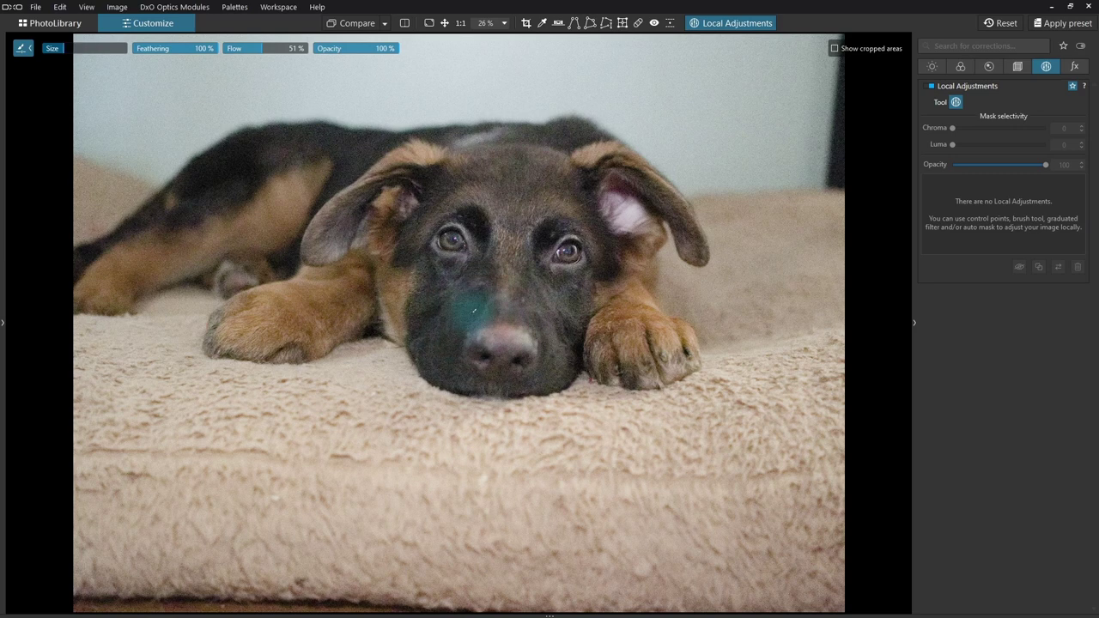
scroll(473, 311, "up", 2)
scroll(473, 311, "down", 4)
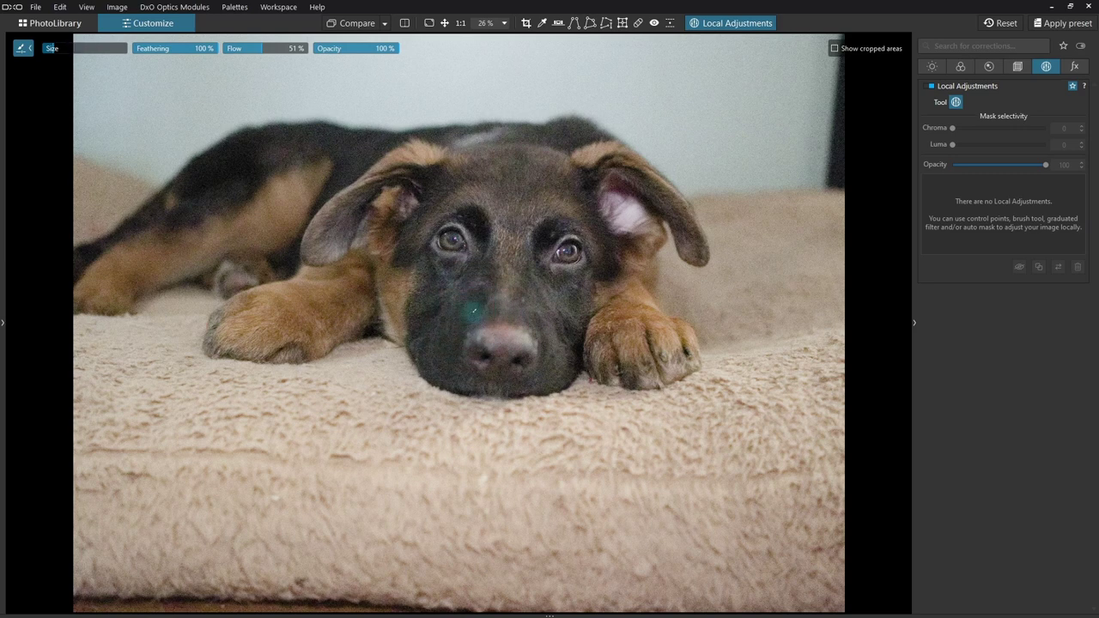
scroll(473, 311, "down", 1)
Step: Paint a brush mask over both eyes and raise its local Exposure to 0.40
left_click_drag(442, 237, 459, 244)
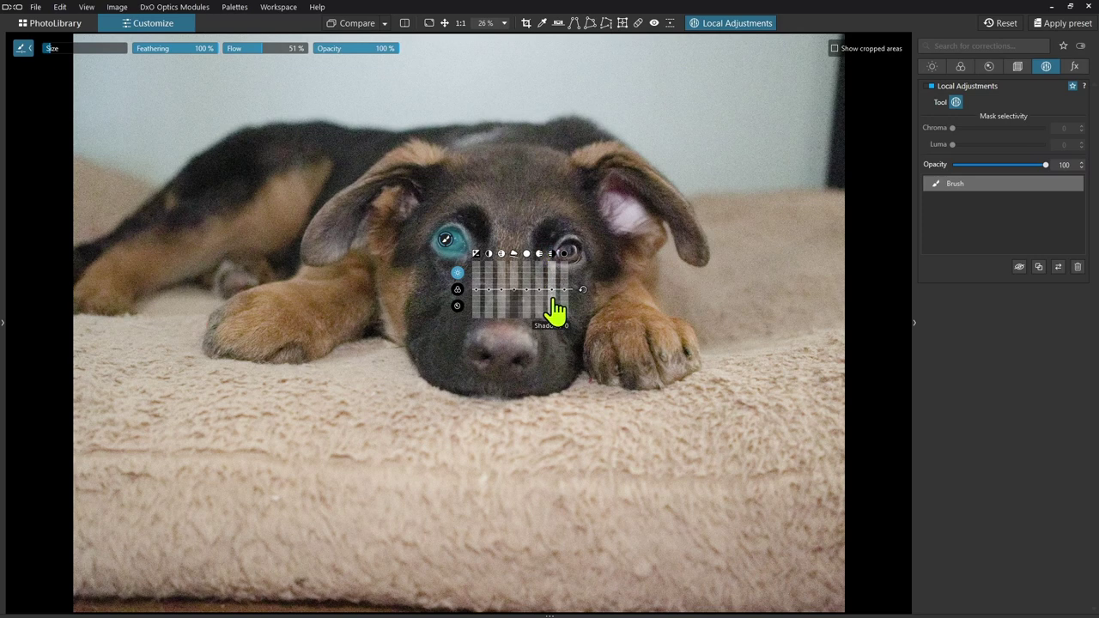
left_click(554, 297)
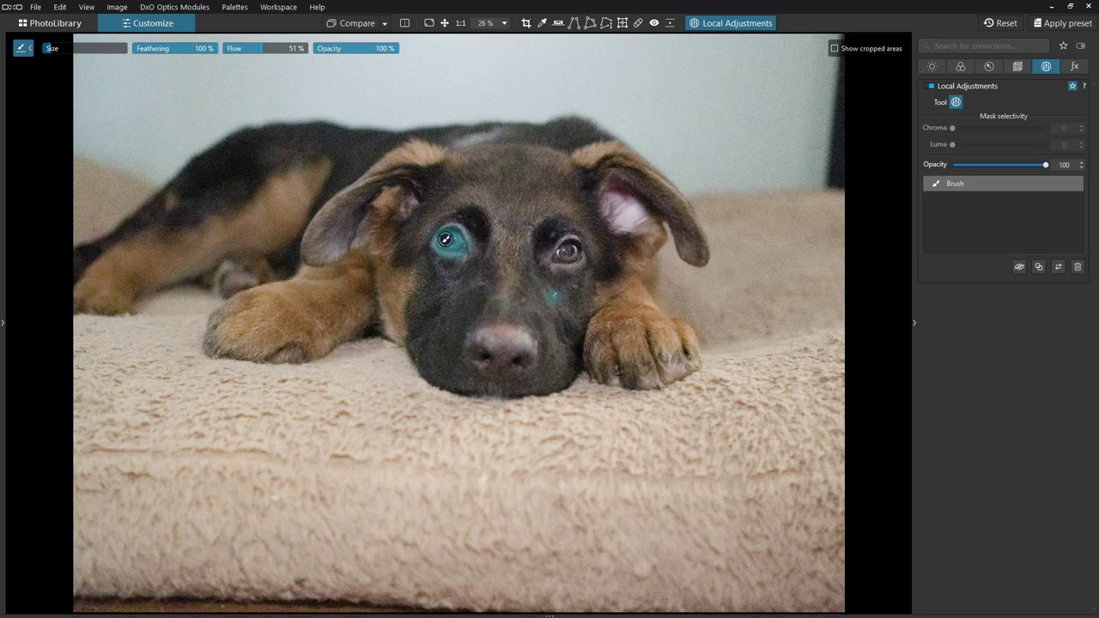
left_click_drag(577, 259, 563, 251)
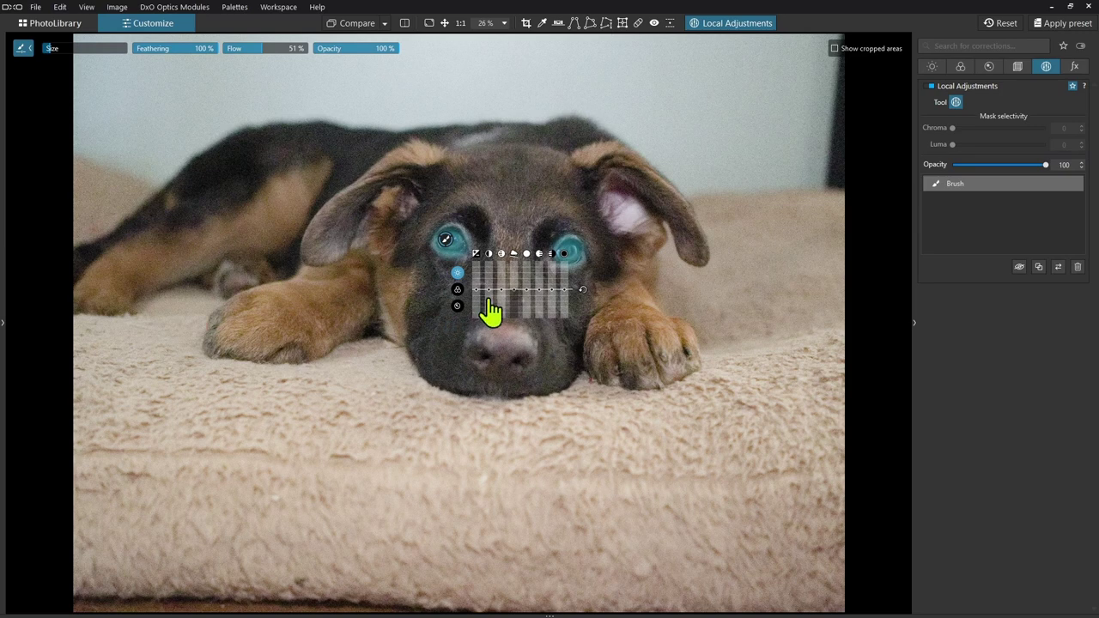
left_click(479, 303)
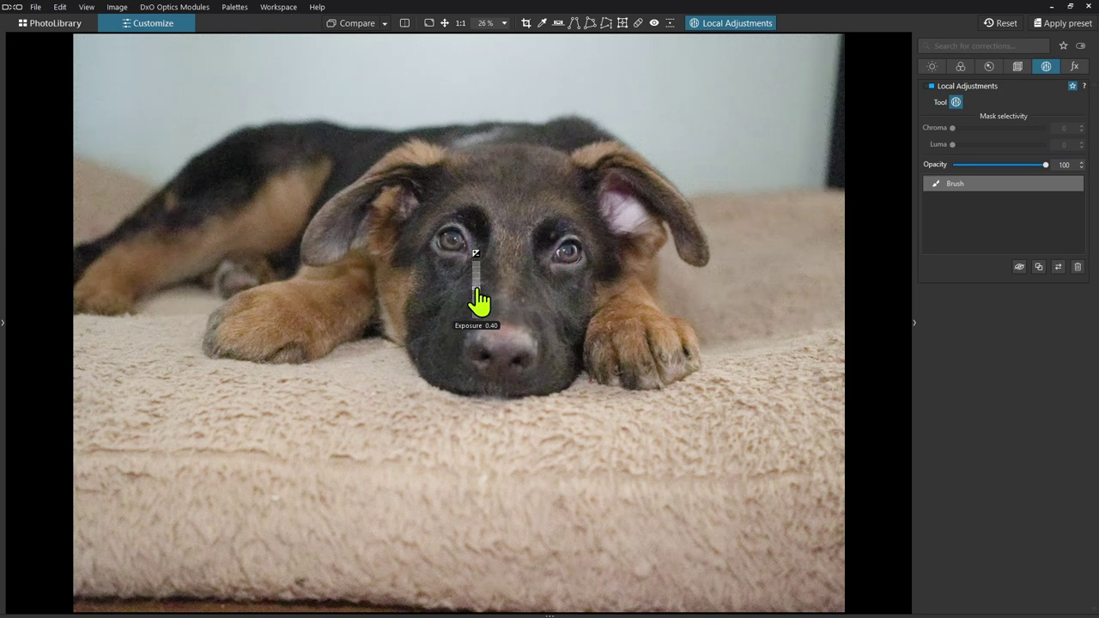
left_click(478, 301)
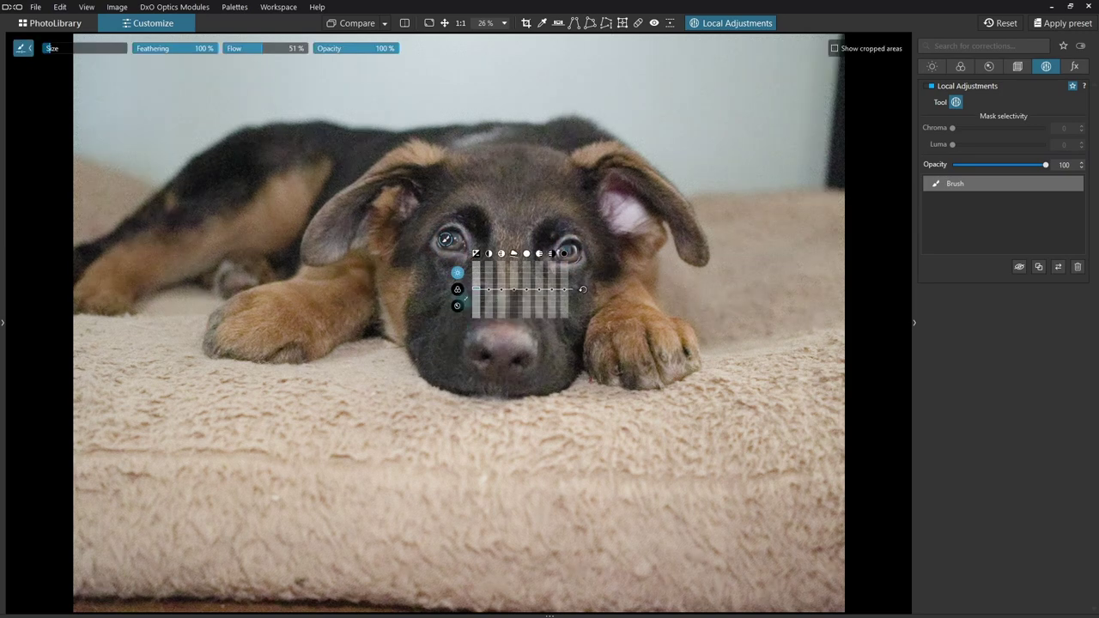
Step: Paint a new brush mask across the lower cushion and set its Exposure to -0.67
left_click(450, 253)
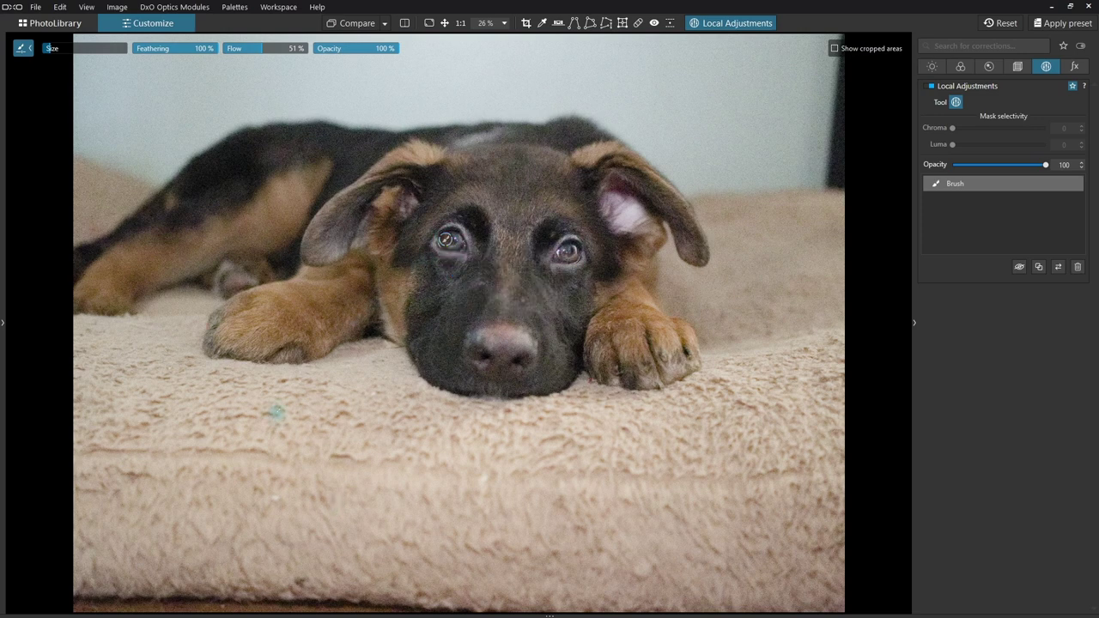
left_click_drag(295, 440, 300, 433)
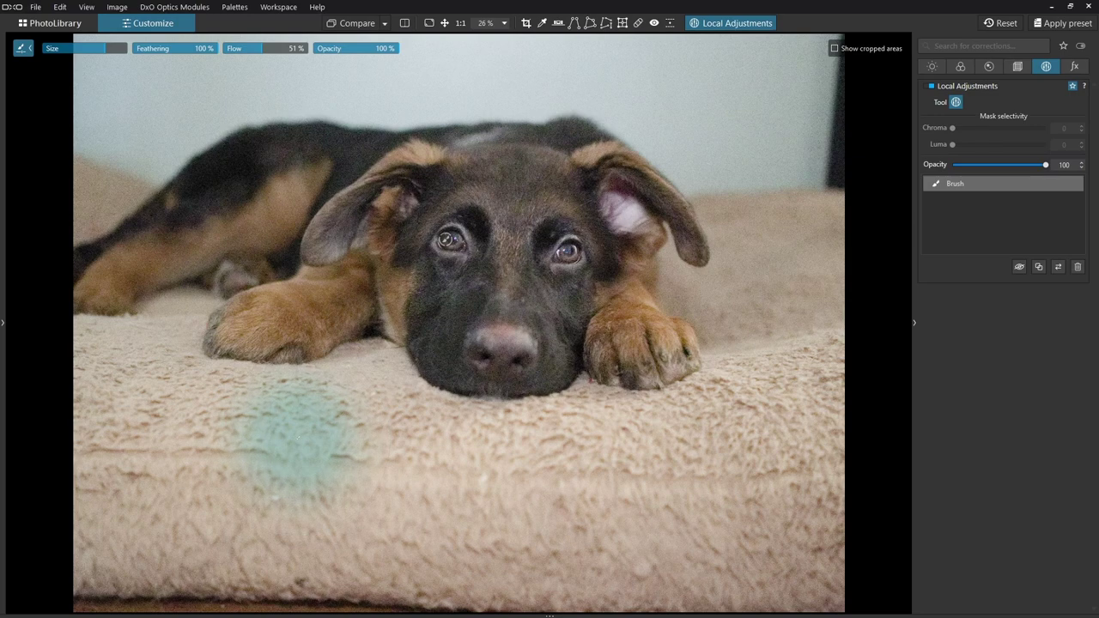
scroll(297, 436, "down", 2)
mouse_move(299, 438)
left_mouse_down()
mouse_move(180, 429)
mouse_move(189, 447)
mouse_move(734, 461)
mouse_move(723, 464)
left_mouse_up()
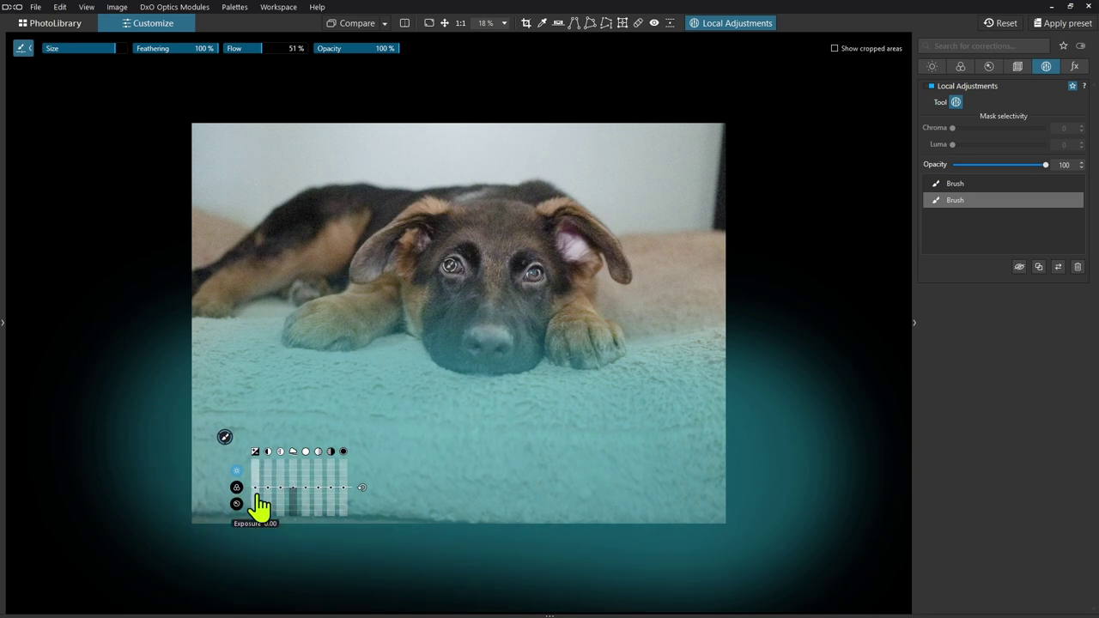
left_click(259, 506)
left_click_drag(258, 507, 258, 508)
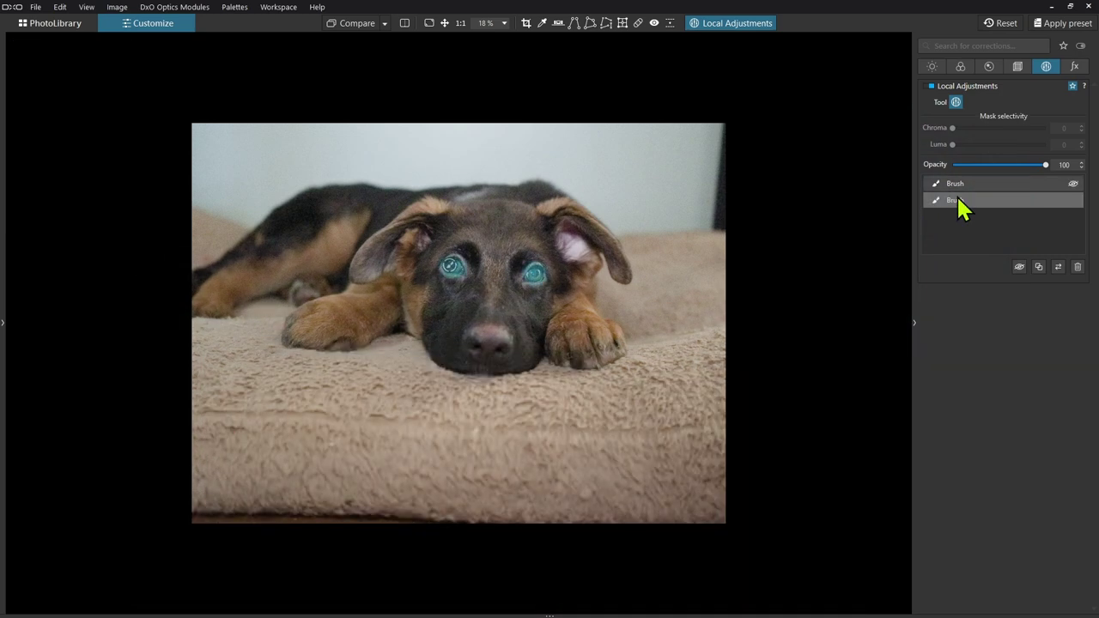
mouse_move(957, 209)
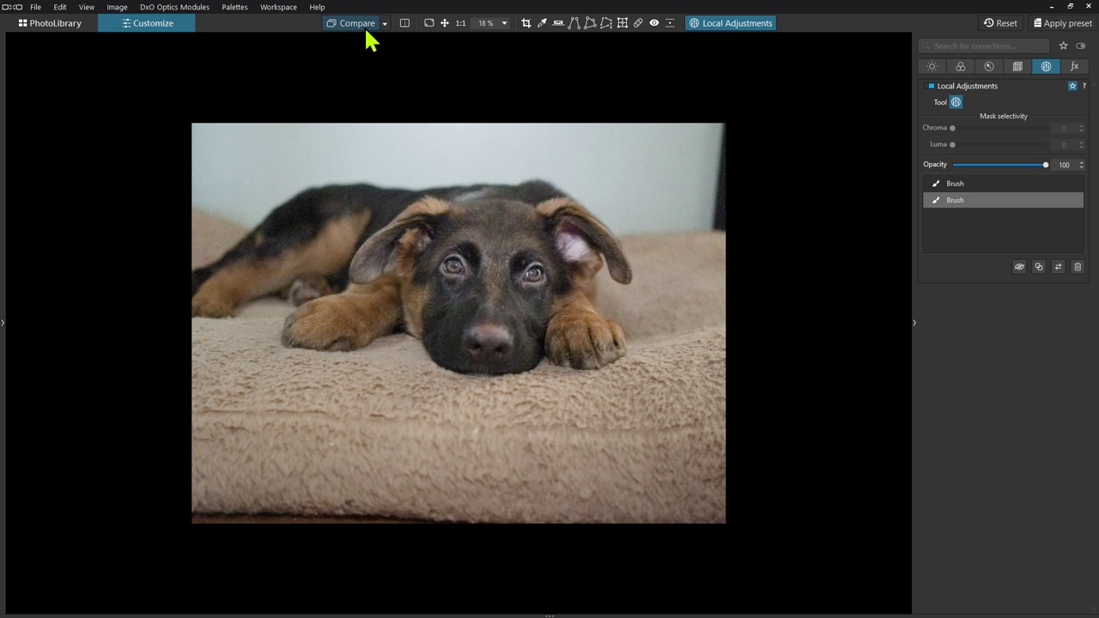
left_click(361, 26)
left_click(407, 27)
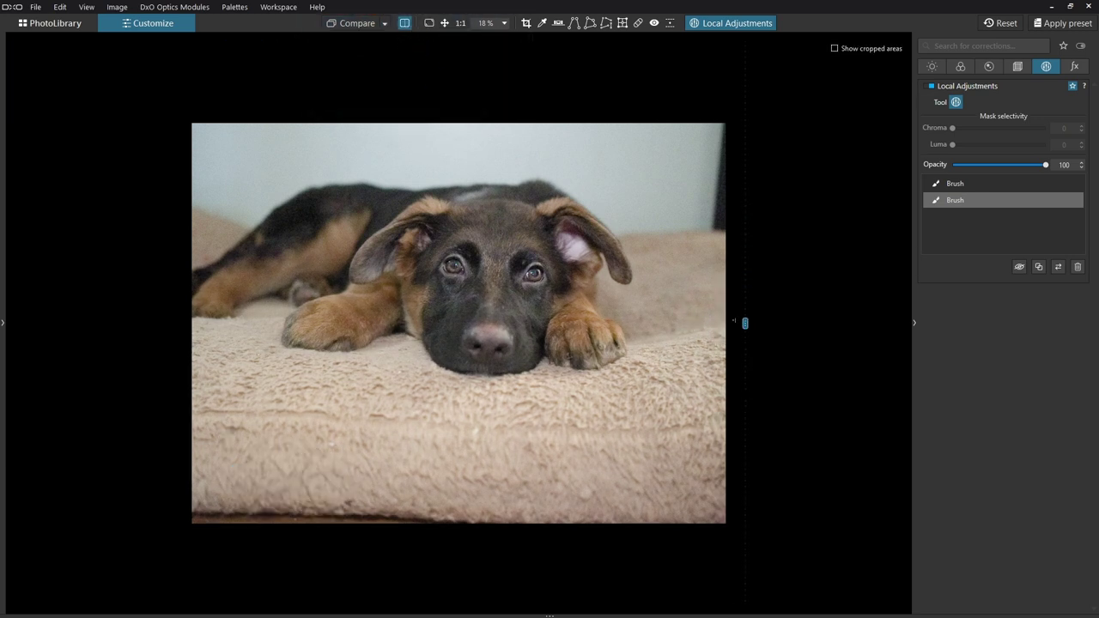
left_click_drag(734, 320, 650, 304)
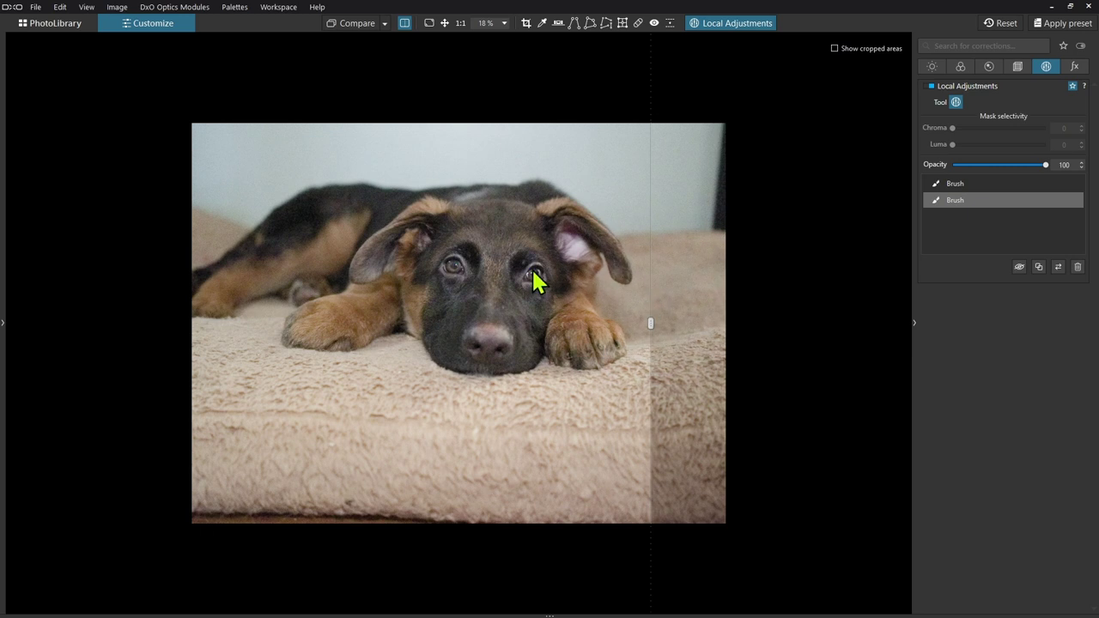
left_click(1073, 201)
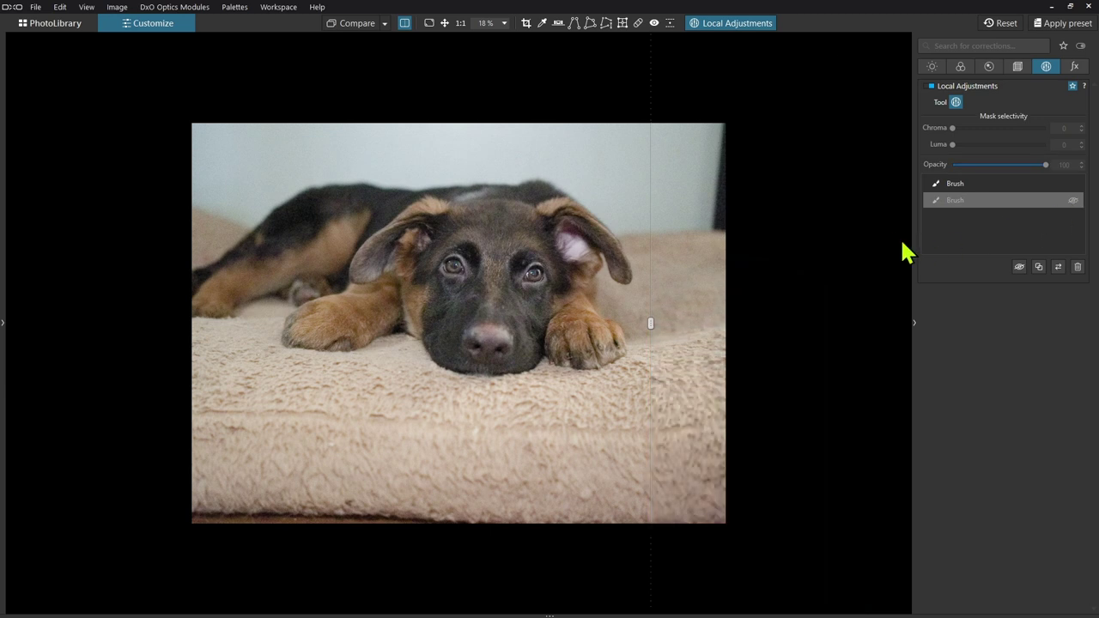
left_click_drag(650, 322, 673, 308)
left_click_drag(673, 323, 169, 322)
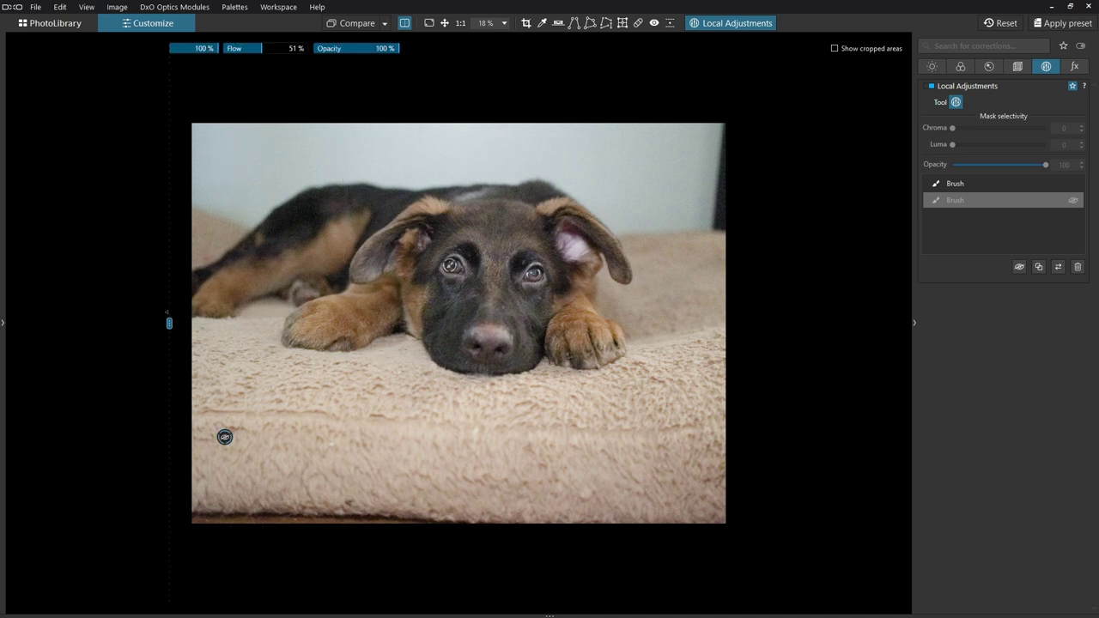
left_click(1070, 200)
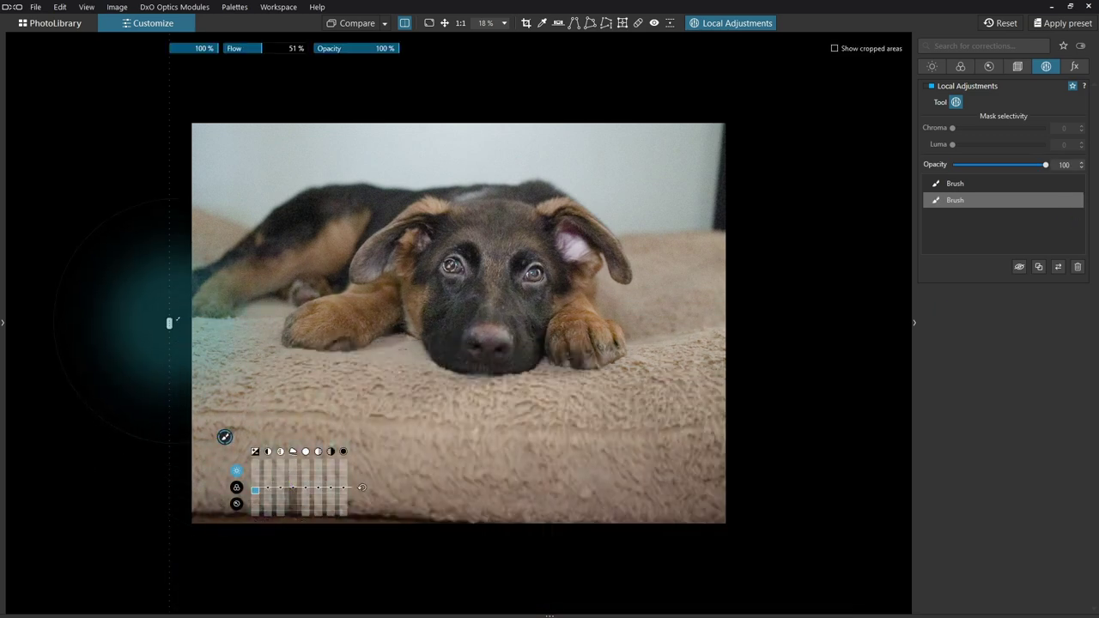
left_click_drag(166, 322, 205, 323)
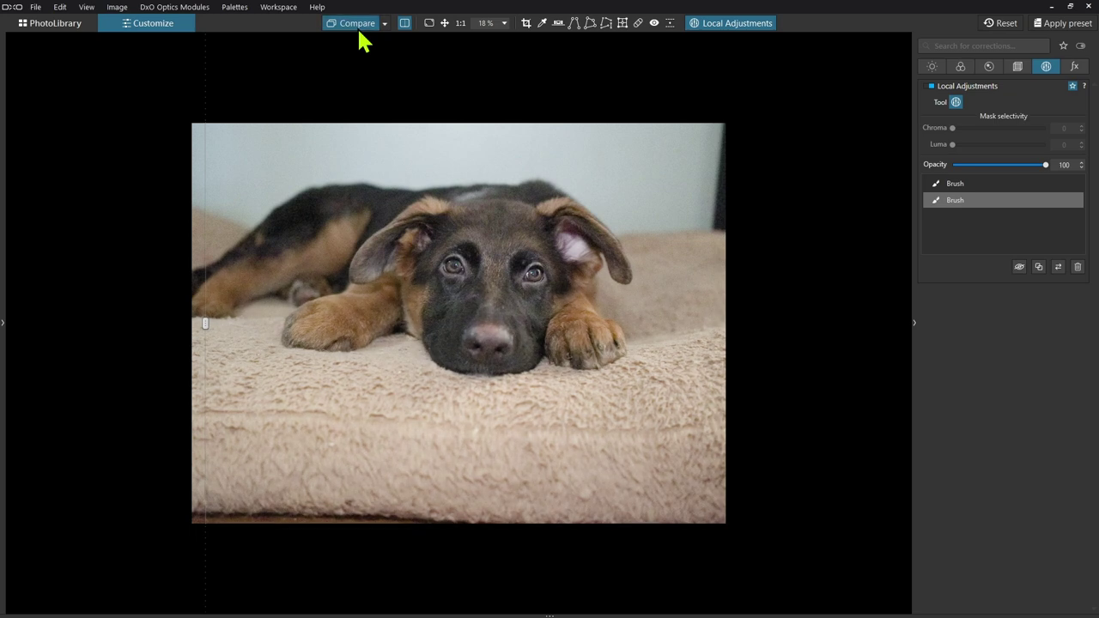
left_click(406, 25)
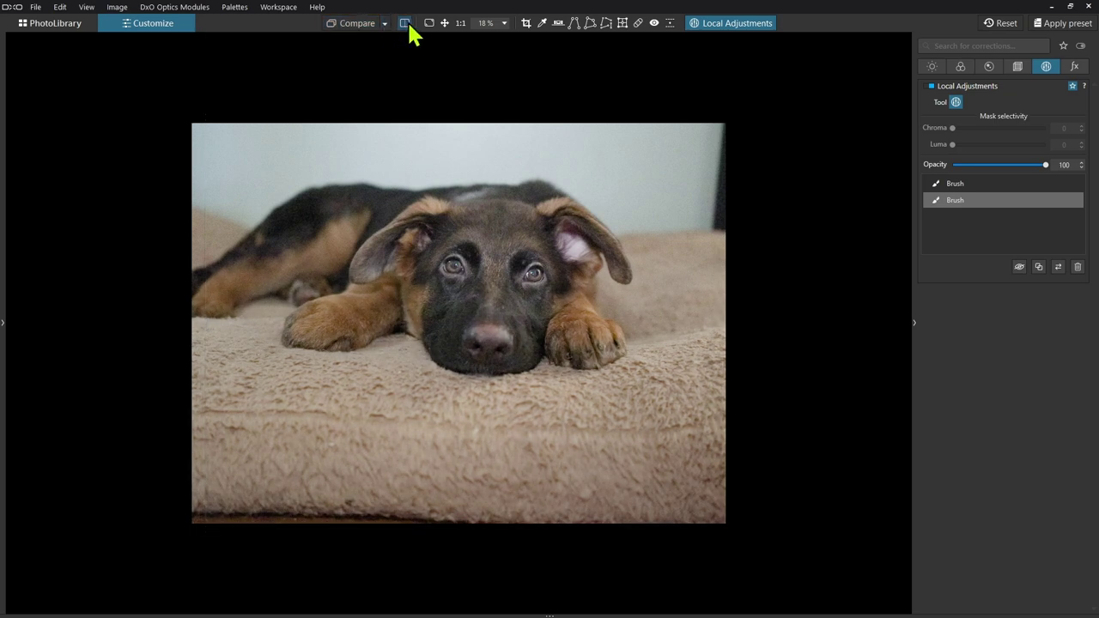
left_click(356, 24)
Step: Extend the darkening brush mask over the top background and adjust its Exposure
left_click(357, 23)
mouse_move(987, 195)
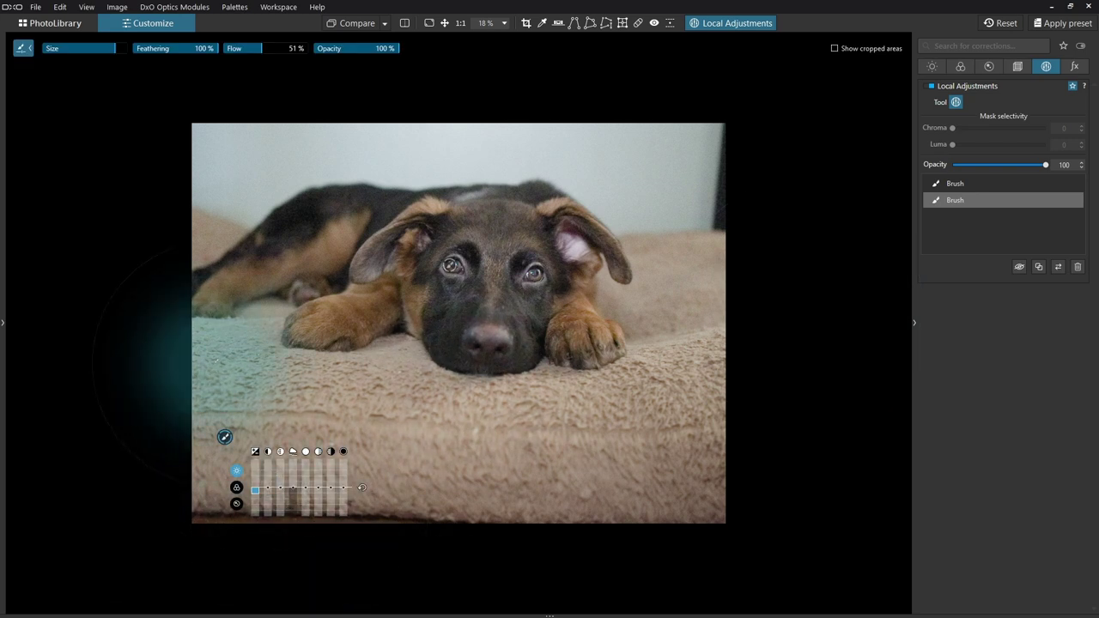
mouse_move(158, 211)
left_mouse_down()
mouse_move(257, 94)
mouse_move(738, 172)
mouse_move(798, 283)
mouse_move(283, 86)
mouse_move(146, 329)
mouse_move(481, 575)
mouse_move(824, 360)
mouse_move(583, 86)
mouse_move(592, 138)
left_mouse_up()
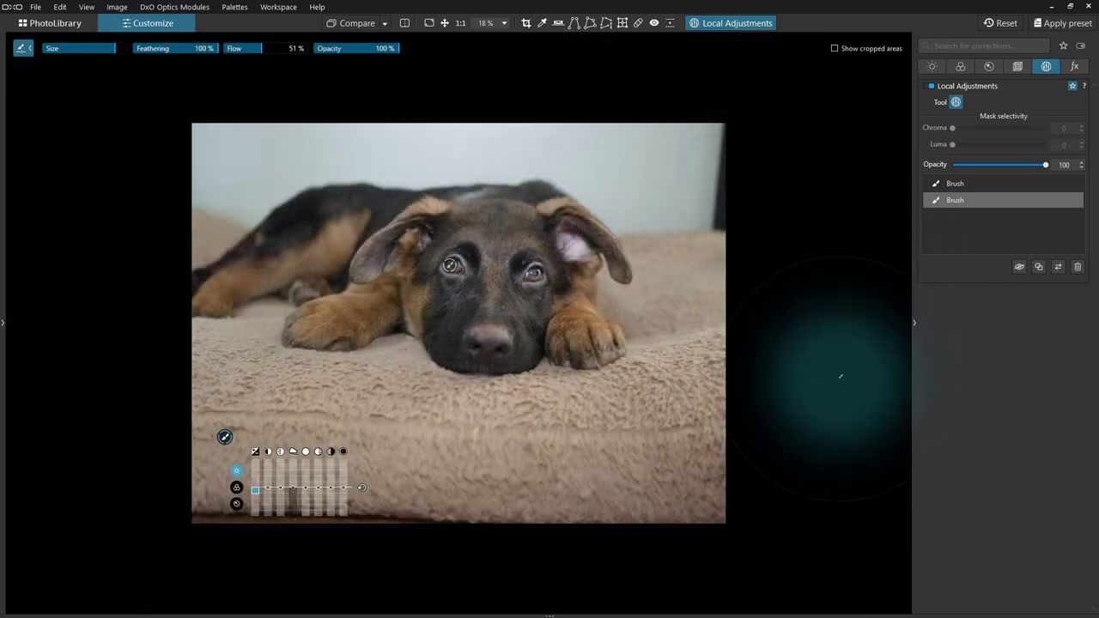
left_click_drag(255, 491, 258, 511)
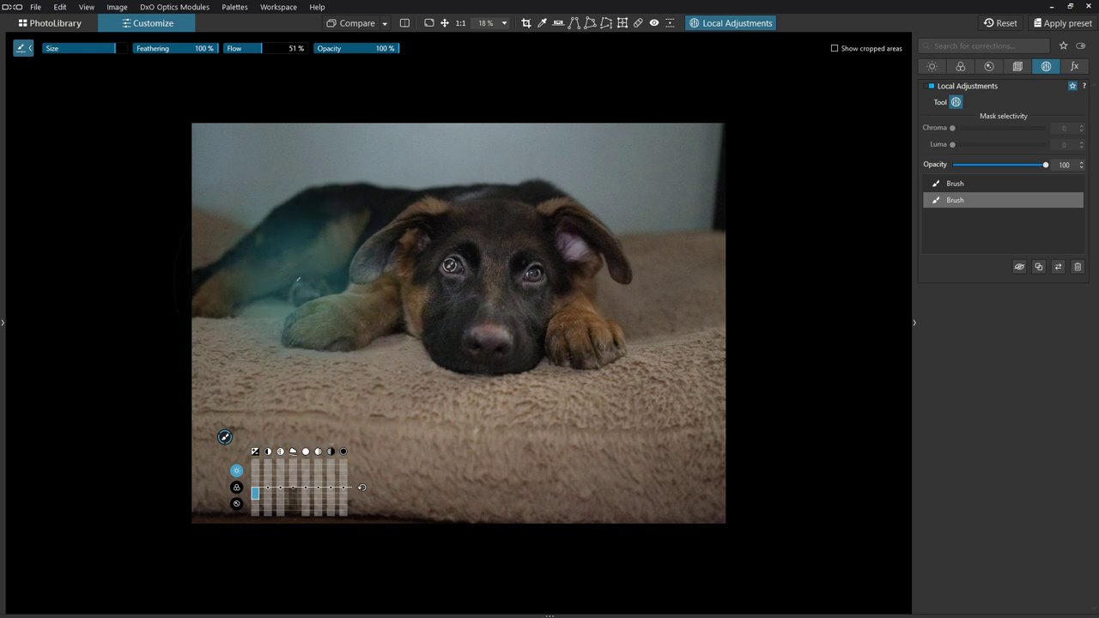
Step: Toggle the mask overlay with M to check the darkened area's coverage
scroll(298, 279, "down", 3)
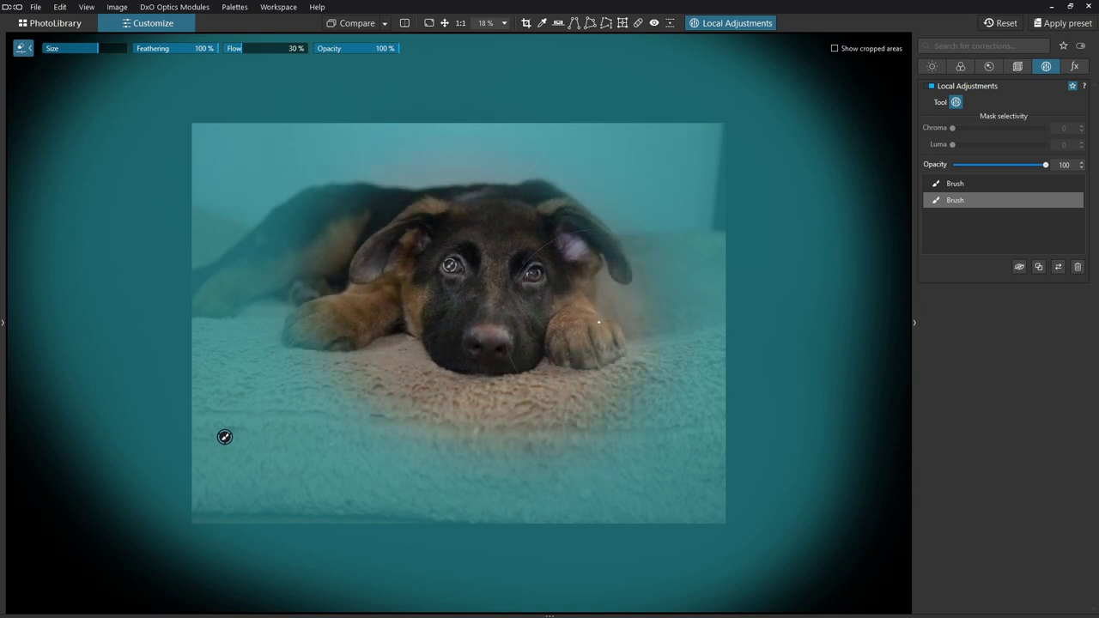
mouse_move(224, 437)
key("m")
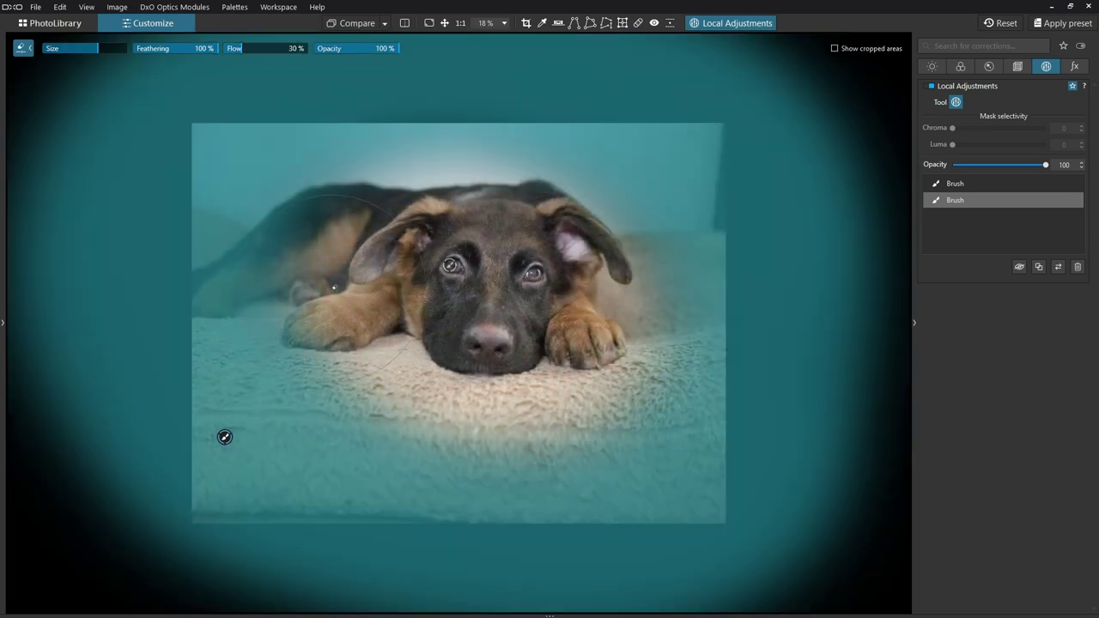
key("m")
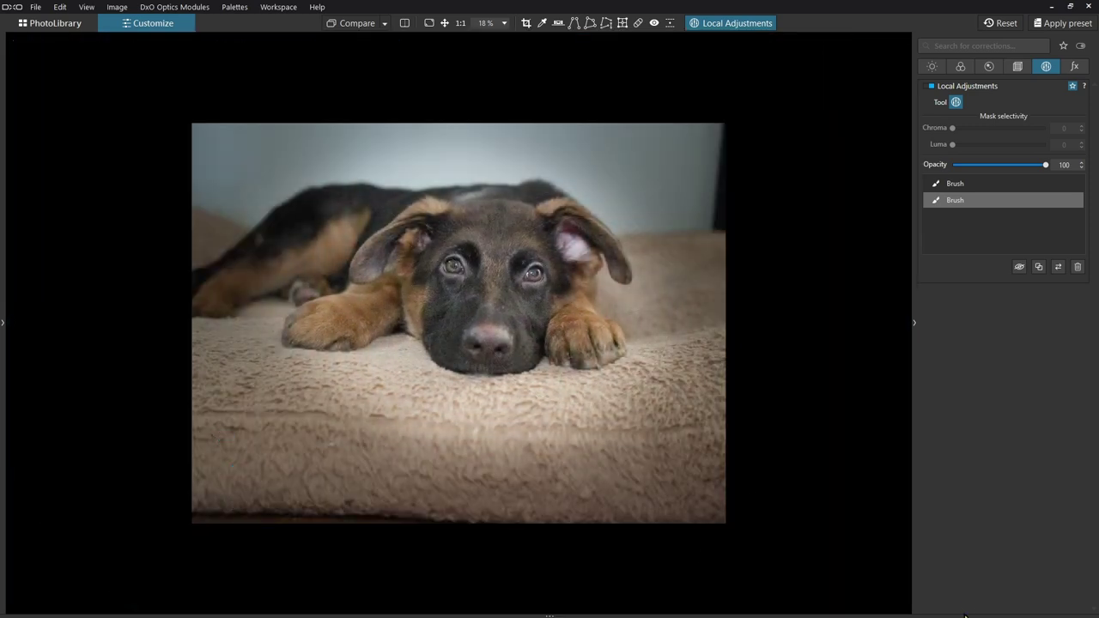
scroll(648, 533, "up", 3)
key("m")
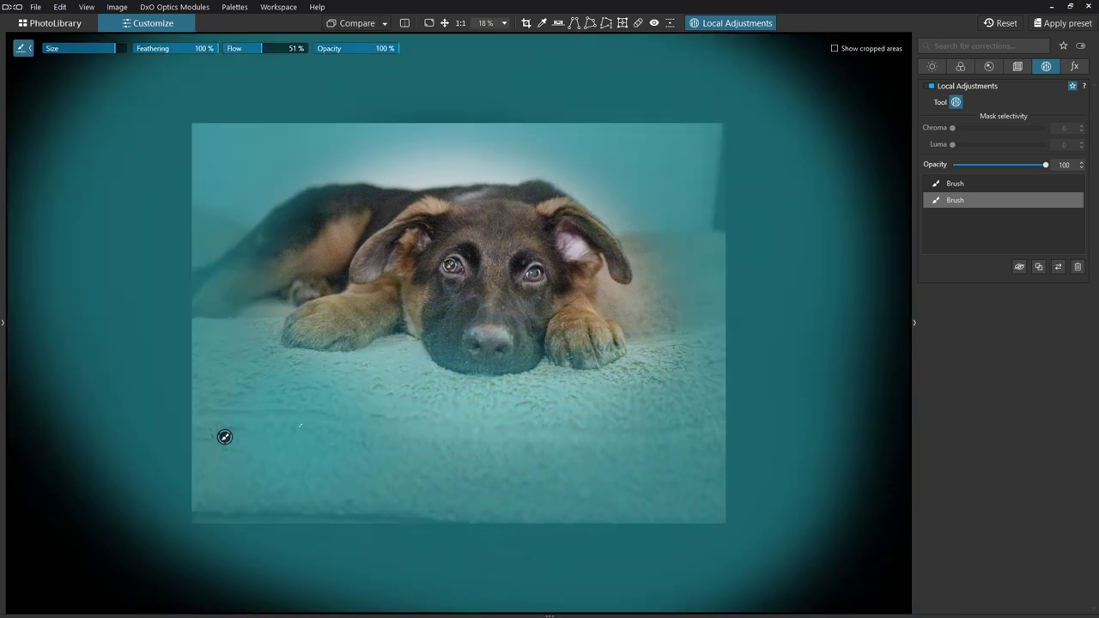
key("m")
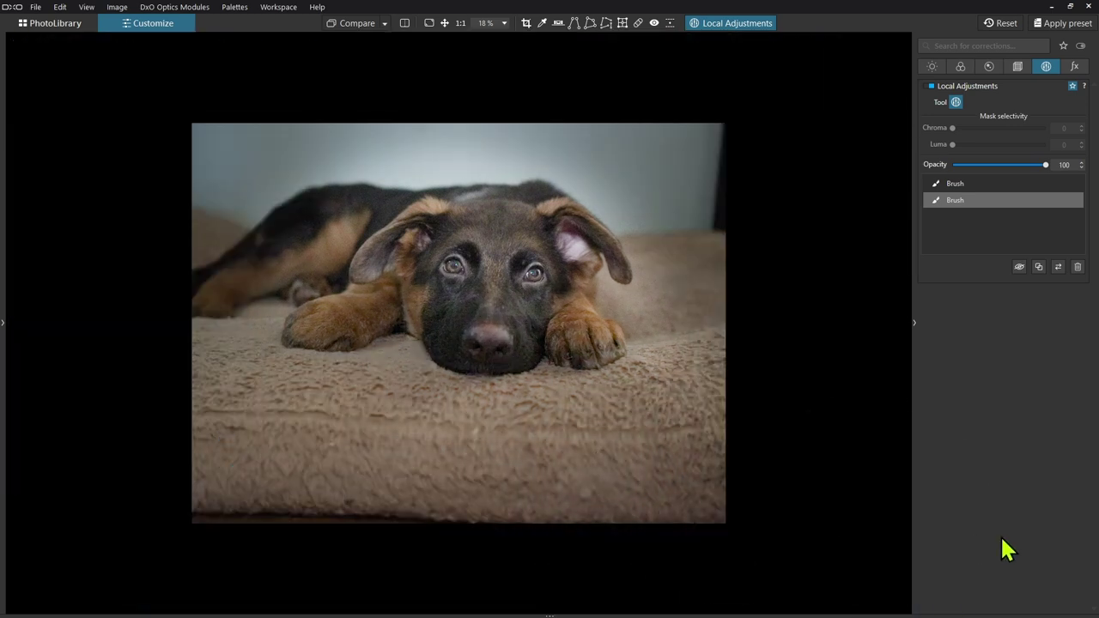
key("m")
key("m")
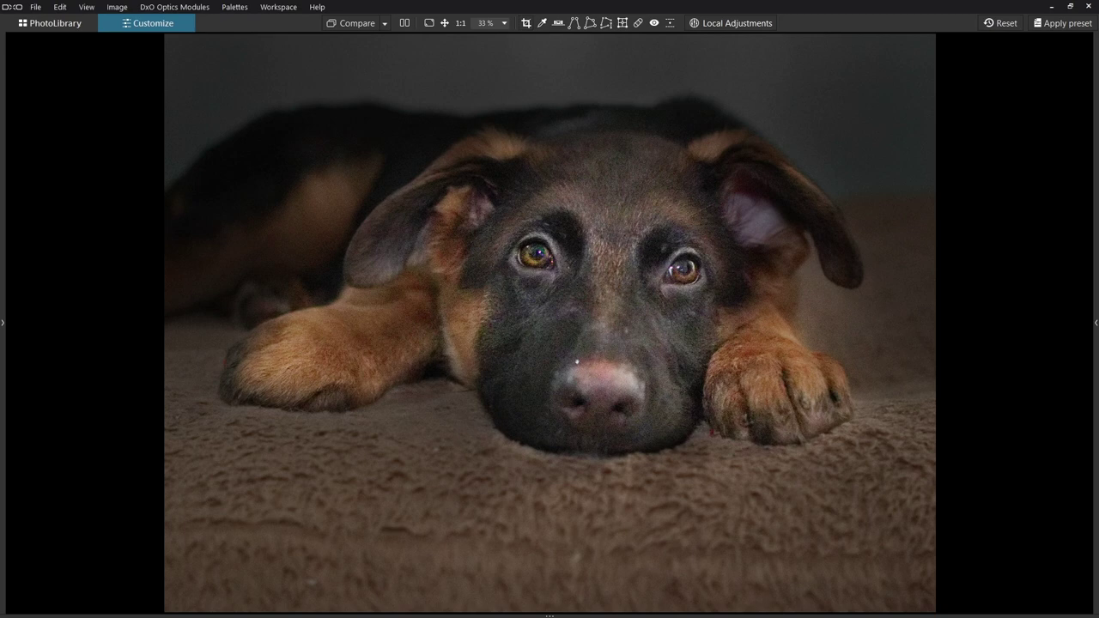
Step: Open _C201189.jpg from PhotoLibrary in the Customize tab
left_click(86, 26)
left_click(830, 350)
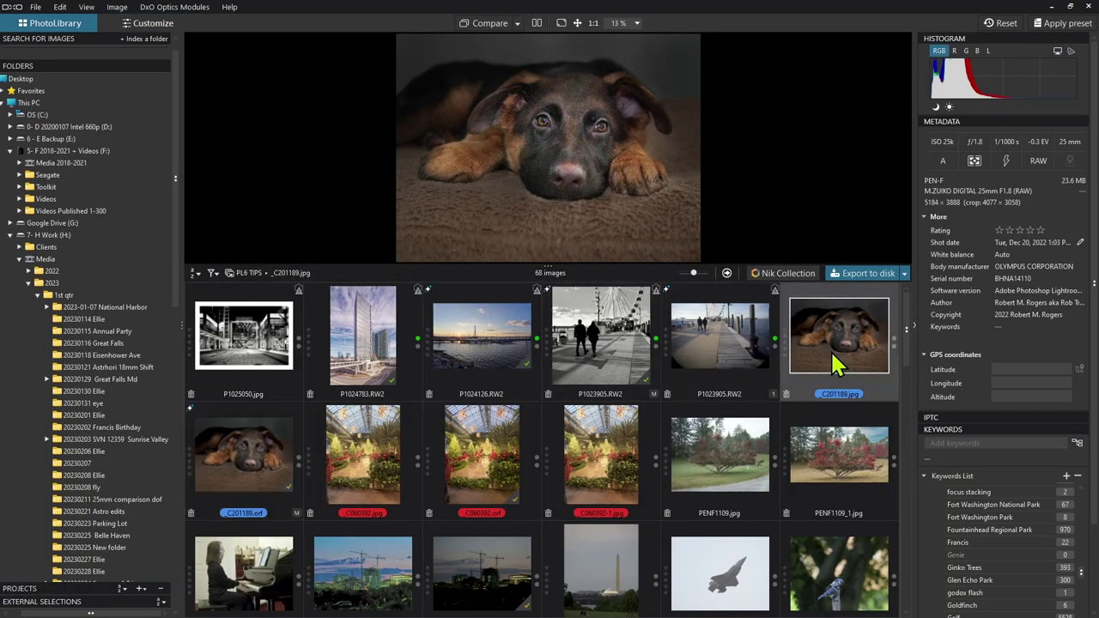
double_click(830, 350)
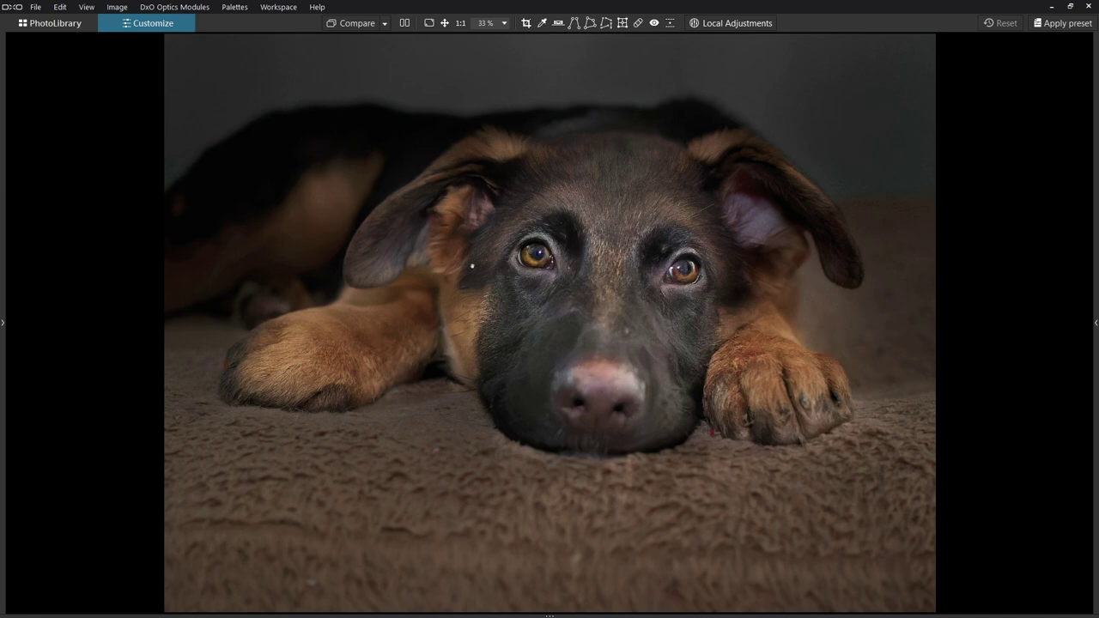
Step: Go back to PhotoLibrary and open the RAW _C201189.orf for editing
left_click(44, 25)
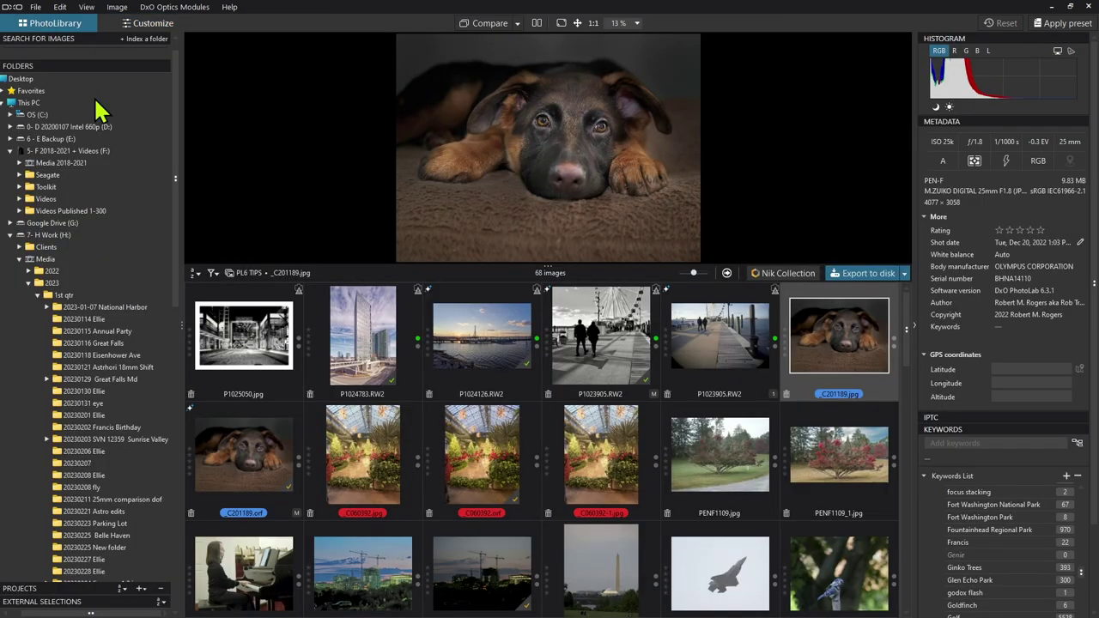
left_click(236, 455)
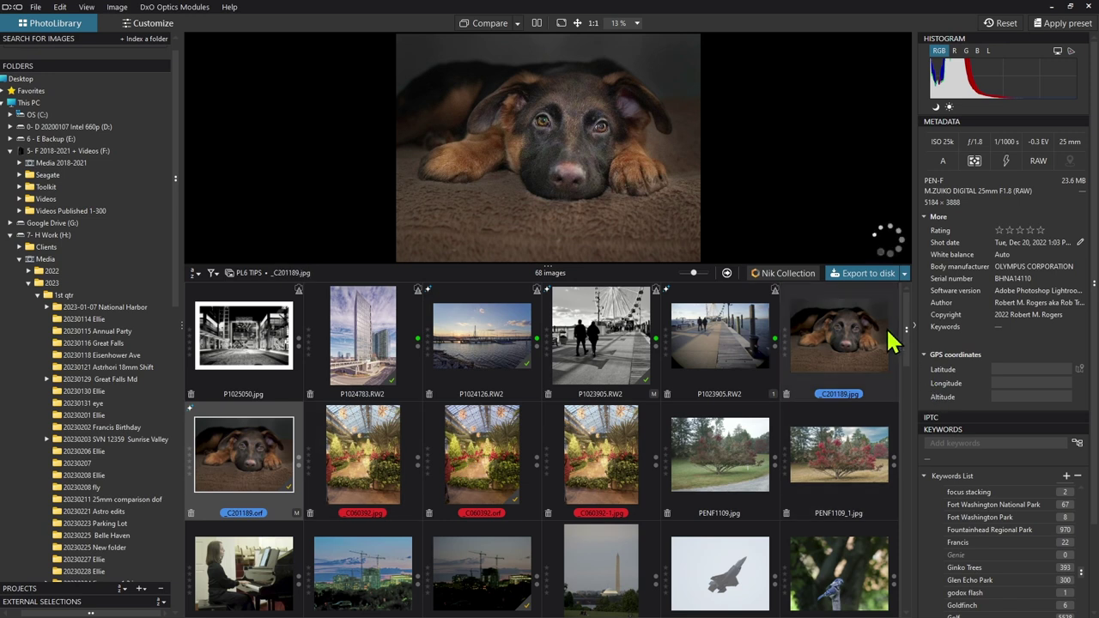
left_click(853, 359)
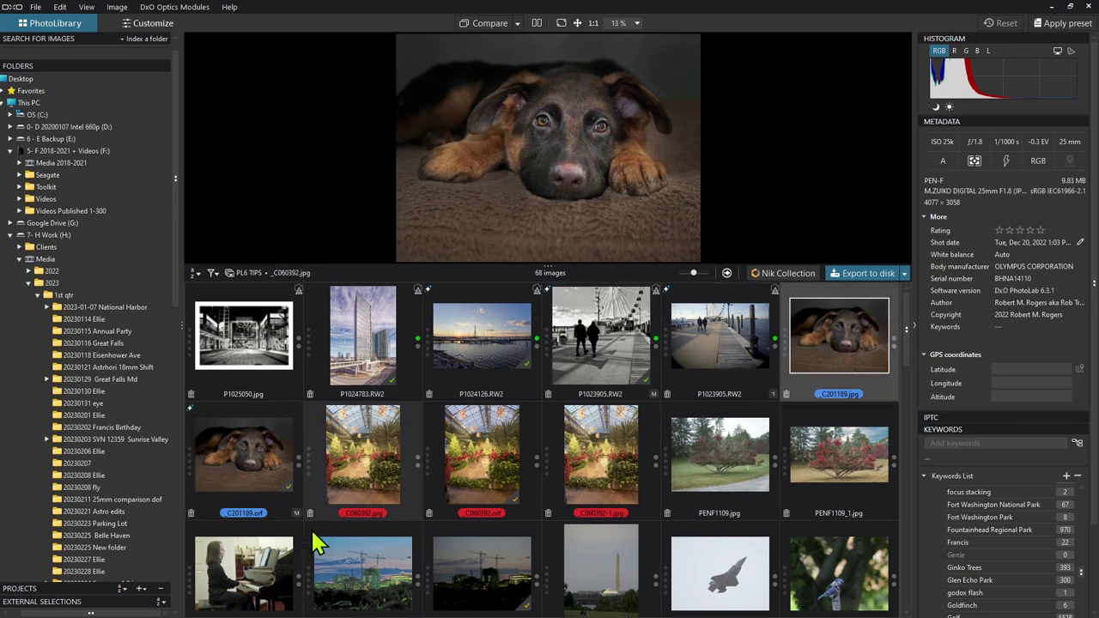
double_click(269, 471)
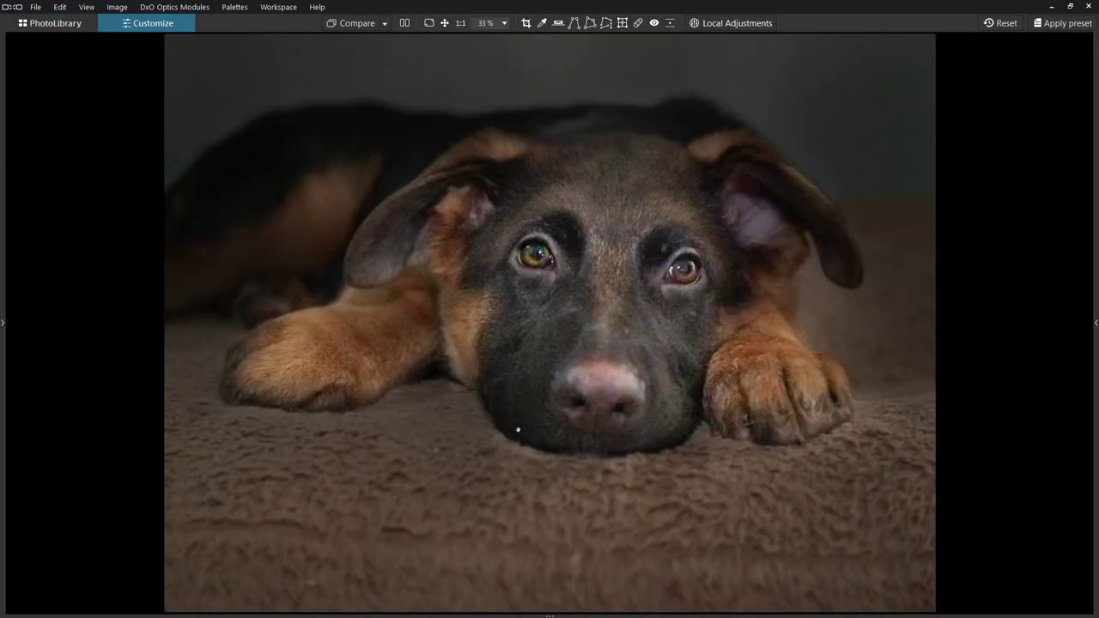
Step: Compare the edit against its JPEG output, then show both in split view
left_click(386, 26)
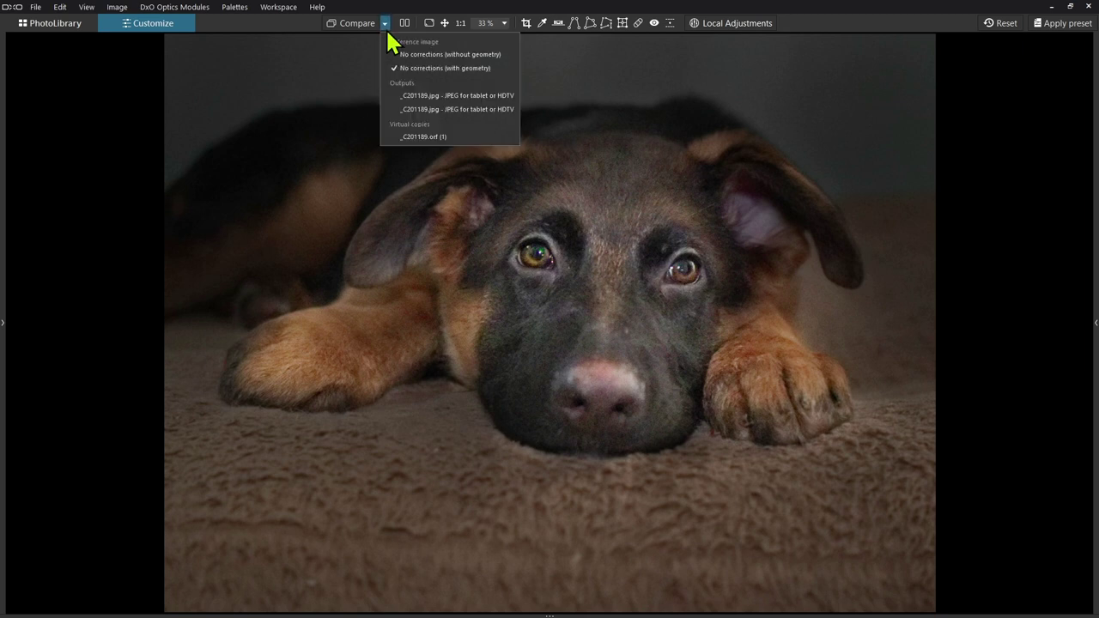
left_click(428, 109)
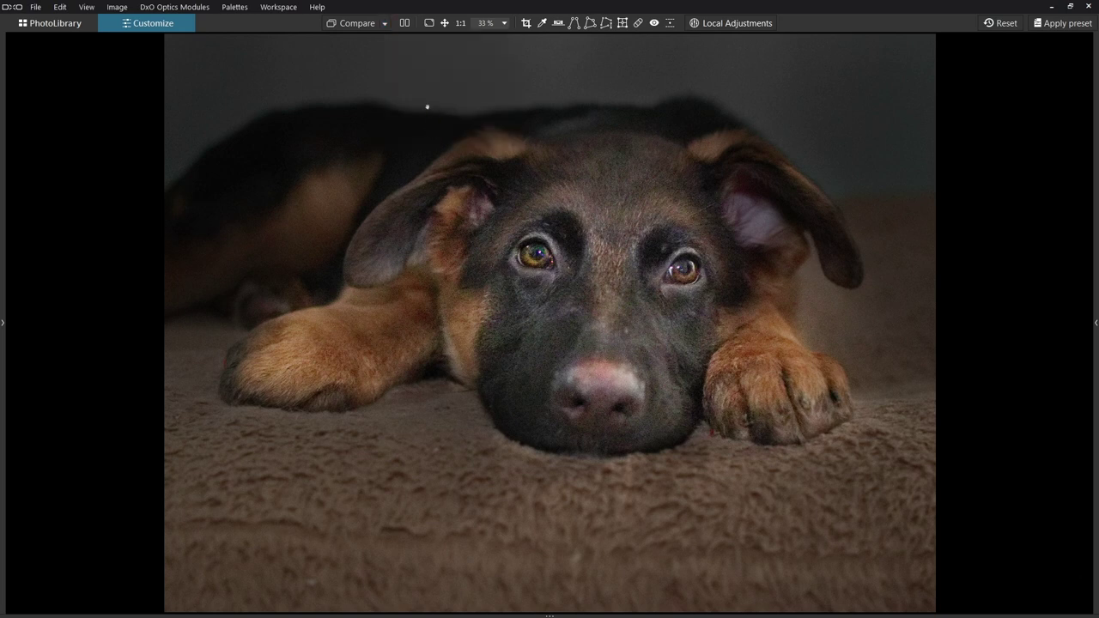
left_click(339, 28)
left_click(339, 29)
left_click(405, 24)
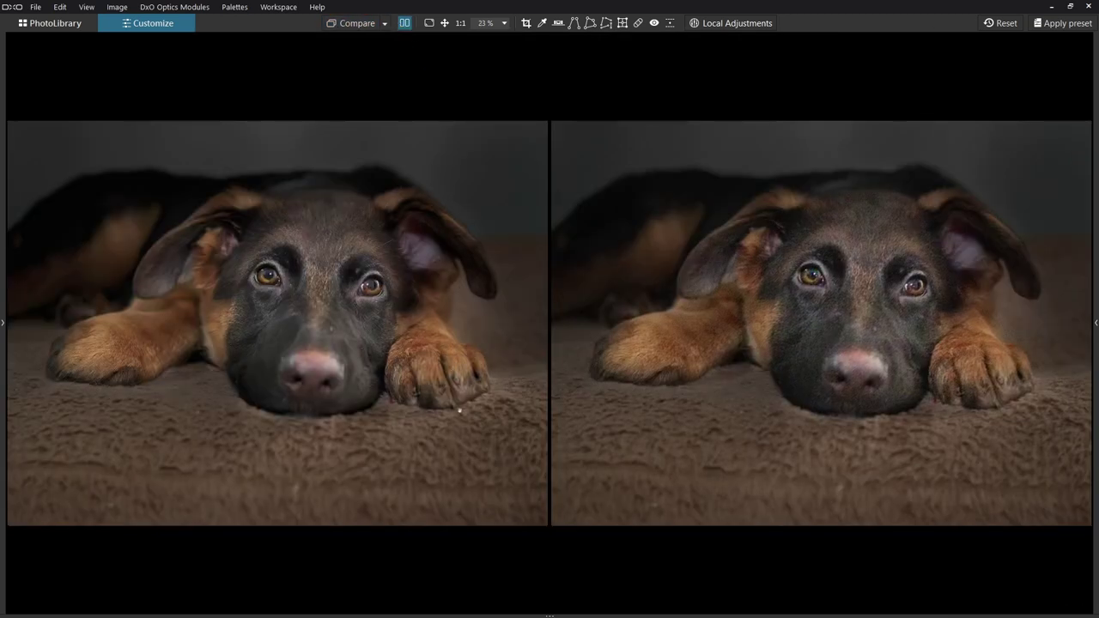
scroll(460, 412, "up", 4)
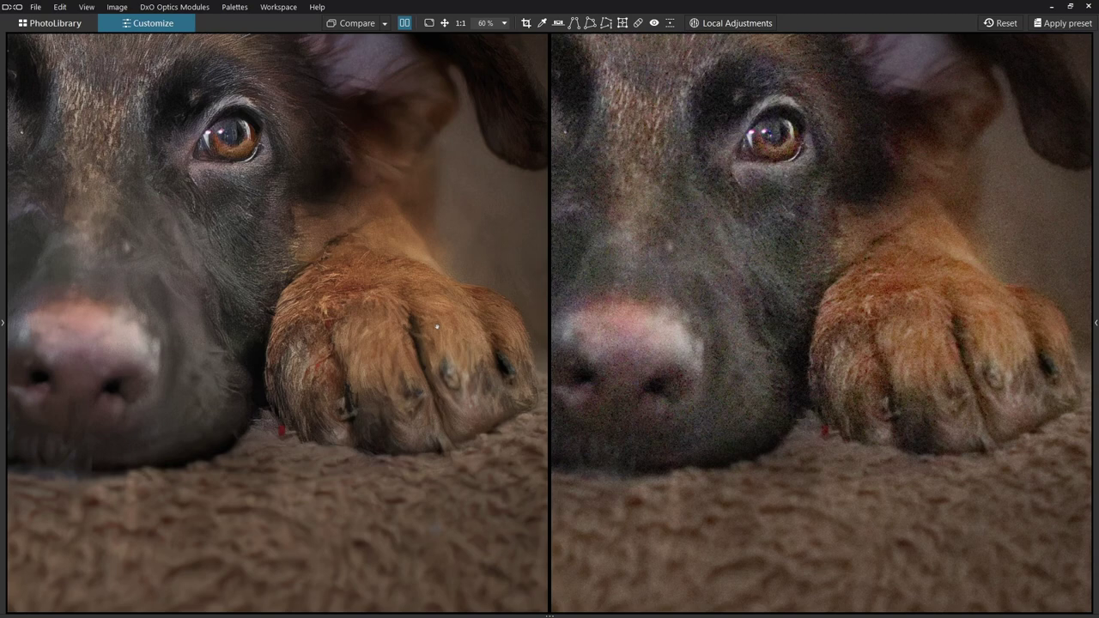
scroll(437, 326, "down", 4)
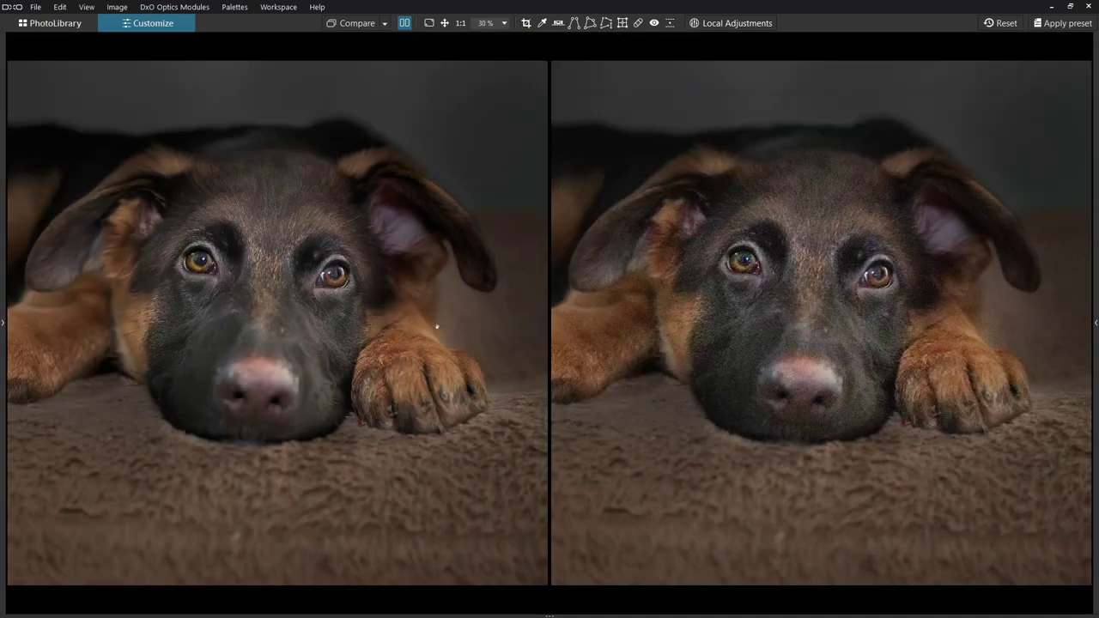
scroll(437, 326, "down", 1)
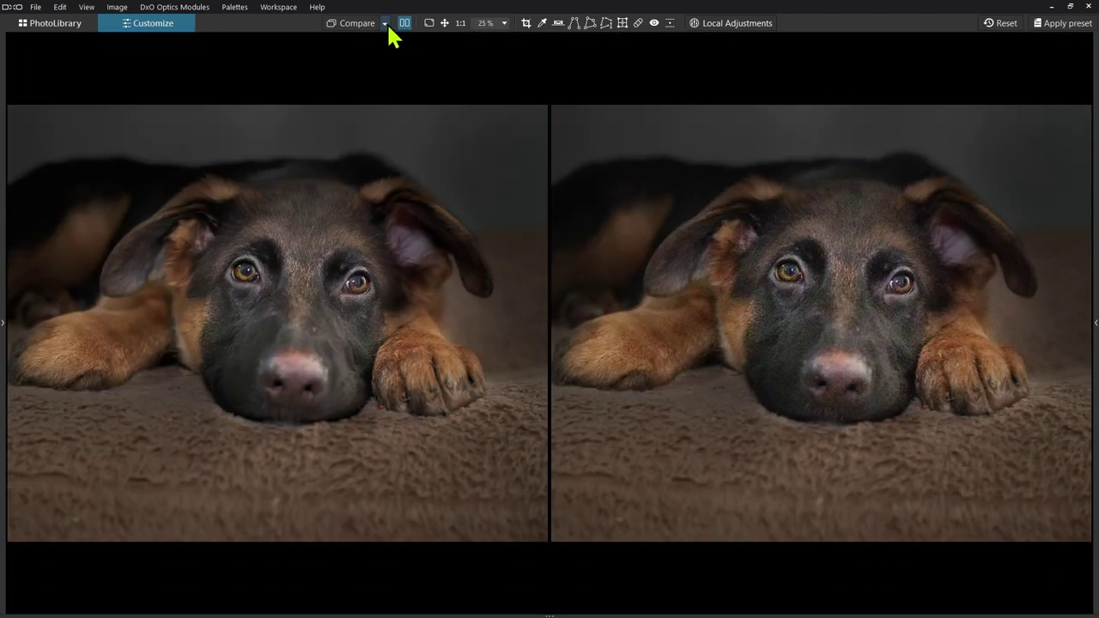
Step: Switch the comparison reference to No corrections (with geometry)
left_click(386, 24)
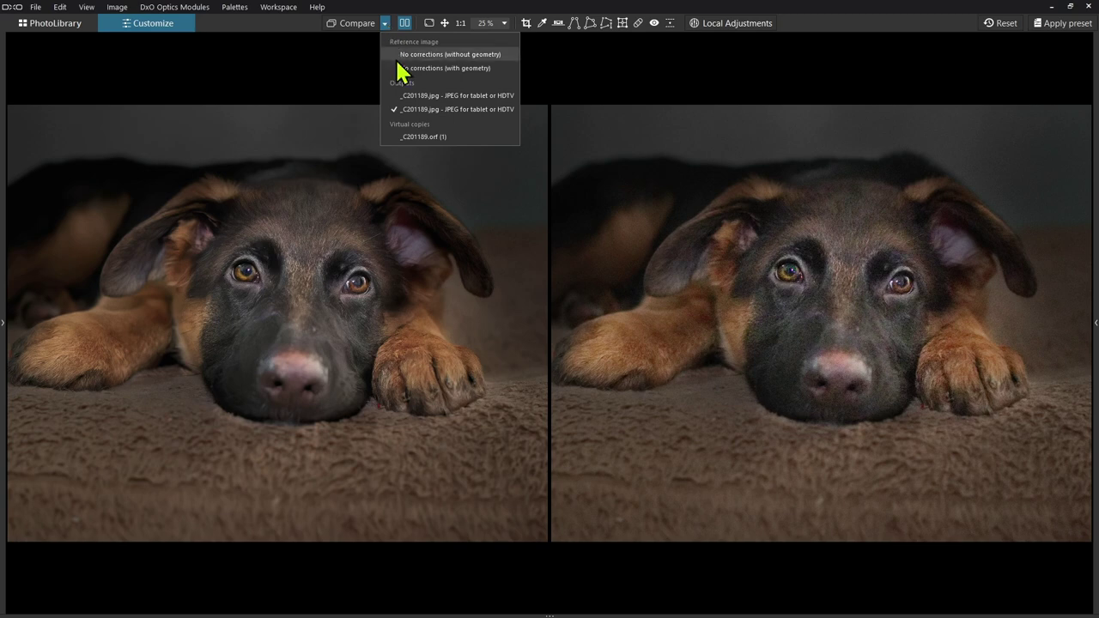
left_click(402, 68)
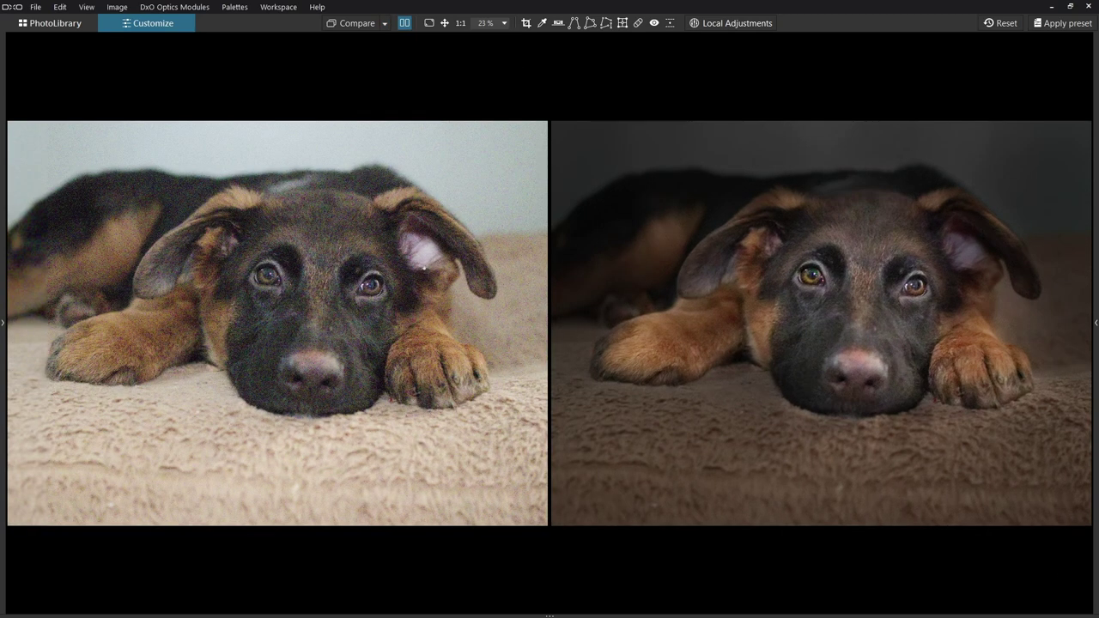
scroll(423, 269, "down", 1)
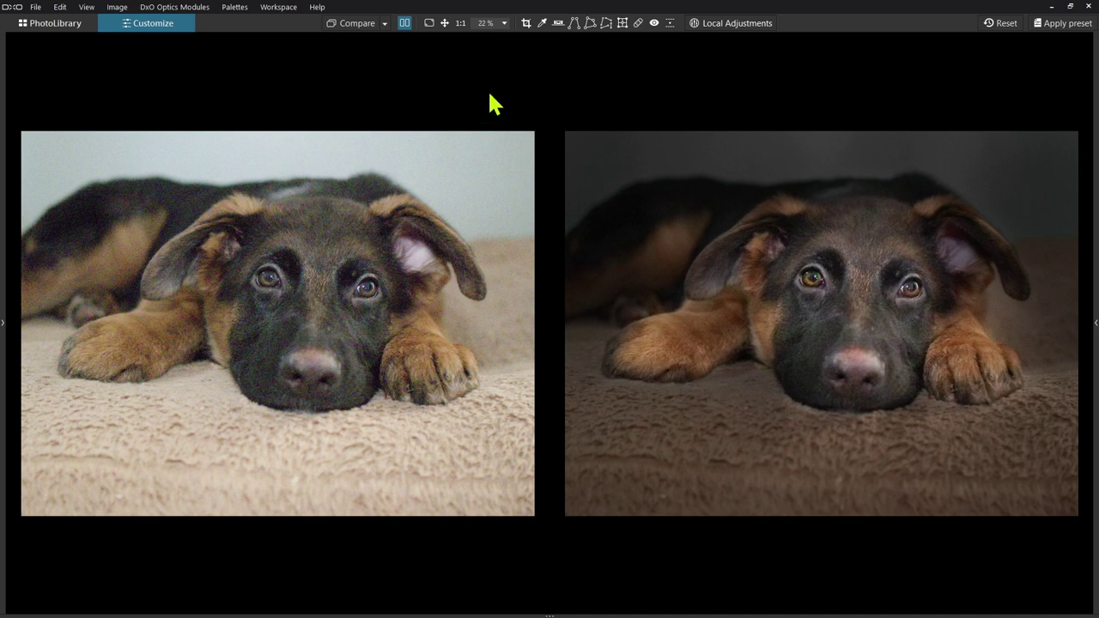
Step: Leave split view and create a virtual copy of the edited puppy photo
left_click(409, 29)
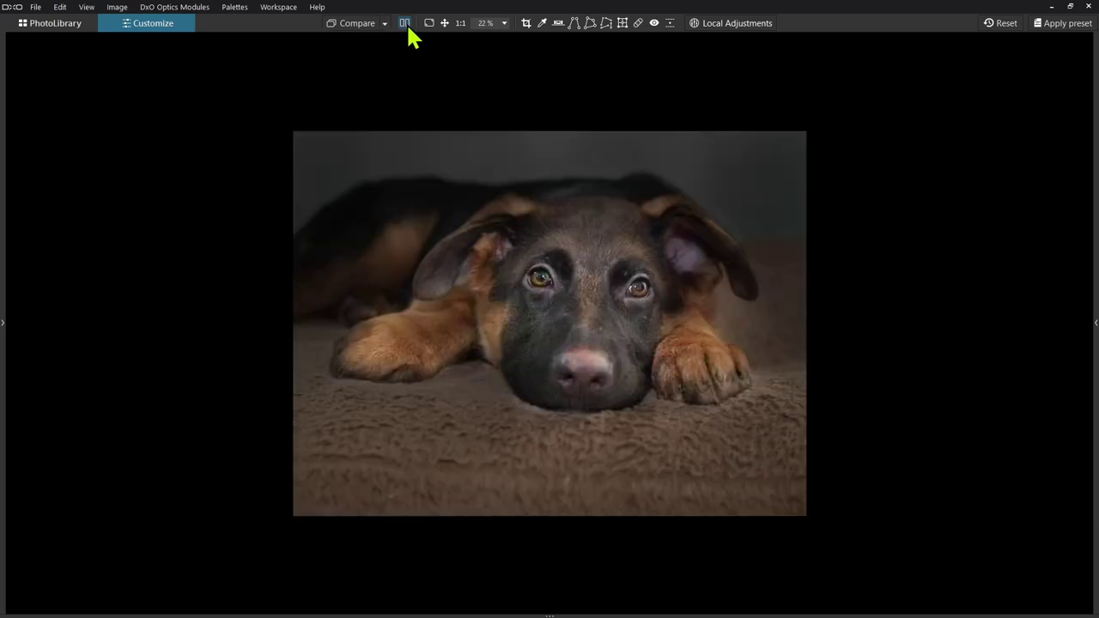
right_click(411, 203)
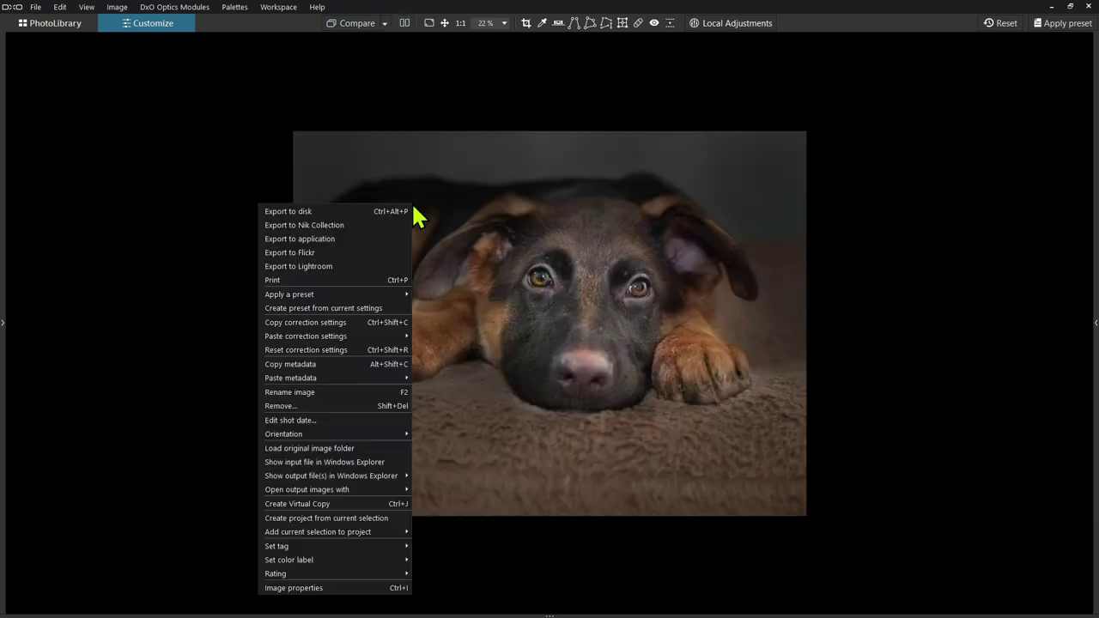
left_click(338, 504)
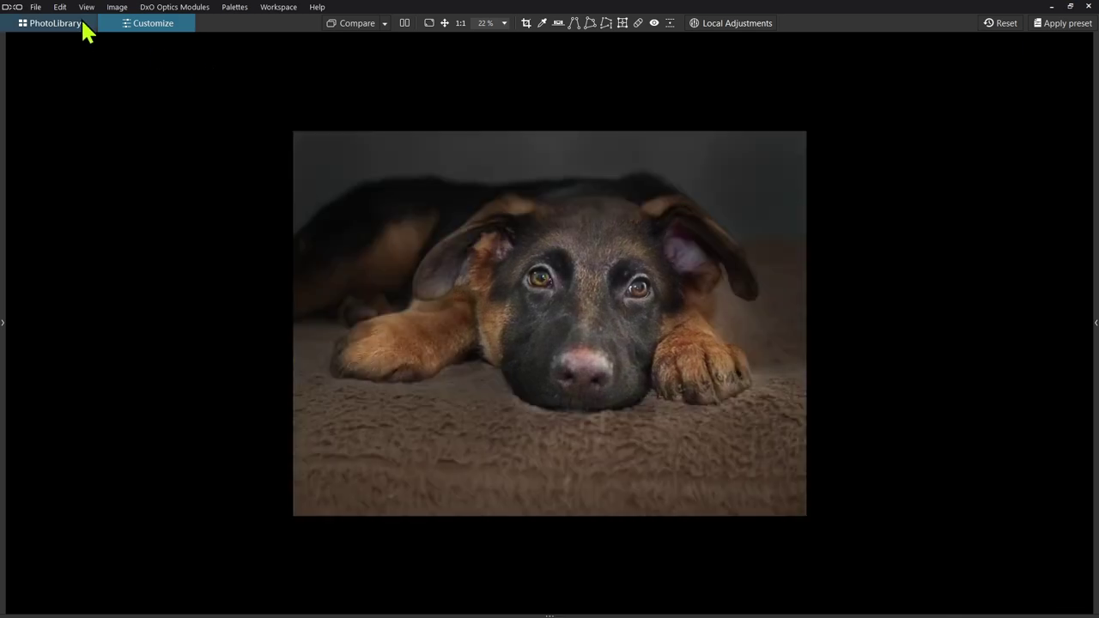
Step: Open the master _C201189 puppy RAW photo from PhotoLibrary for editing in Customize
left_click(83, 25)
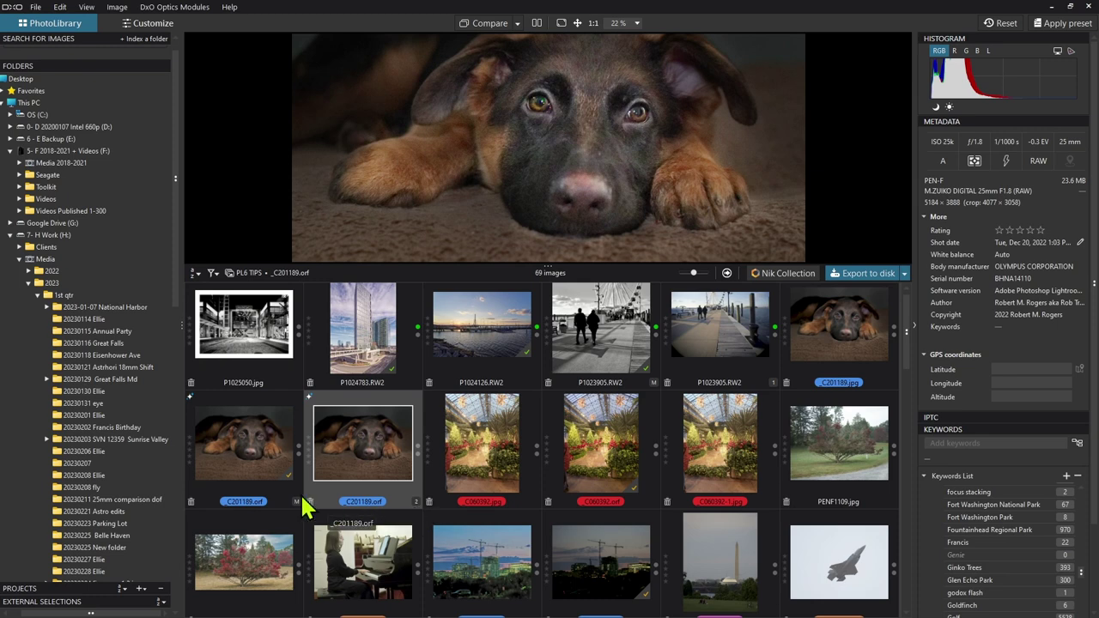
left_click(258, 472)
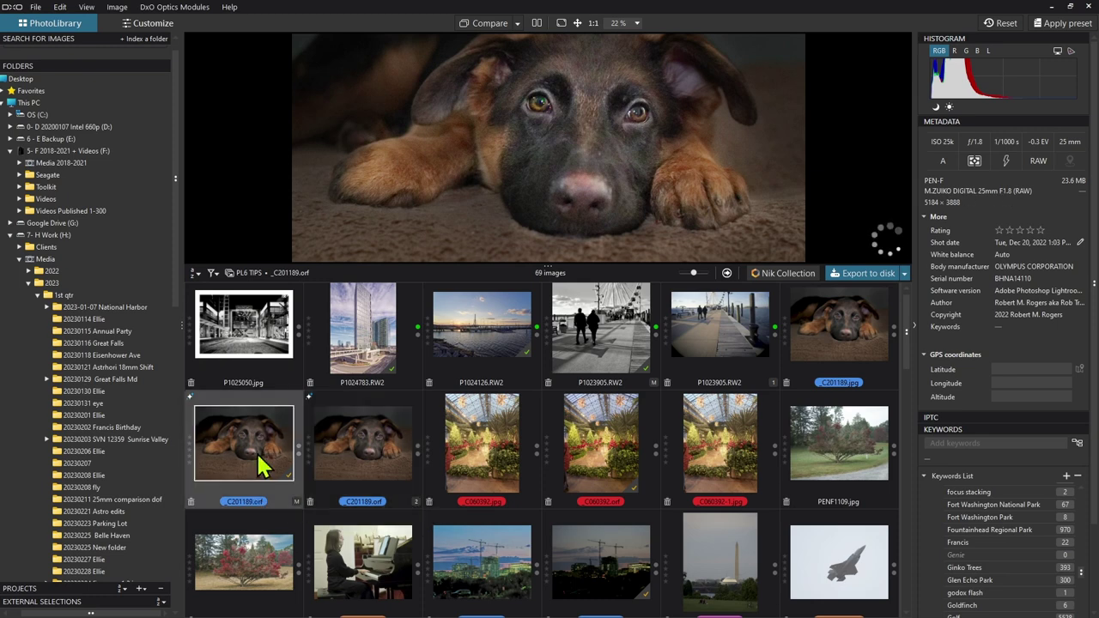
double_click(262, 464)
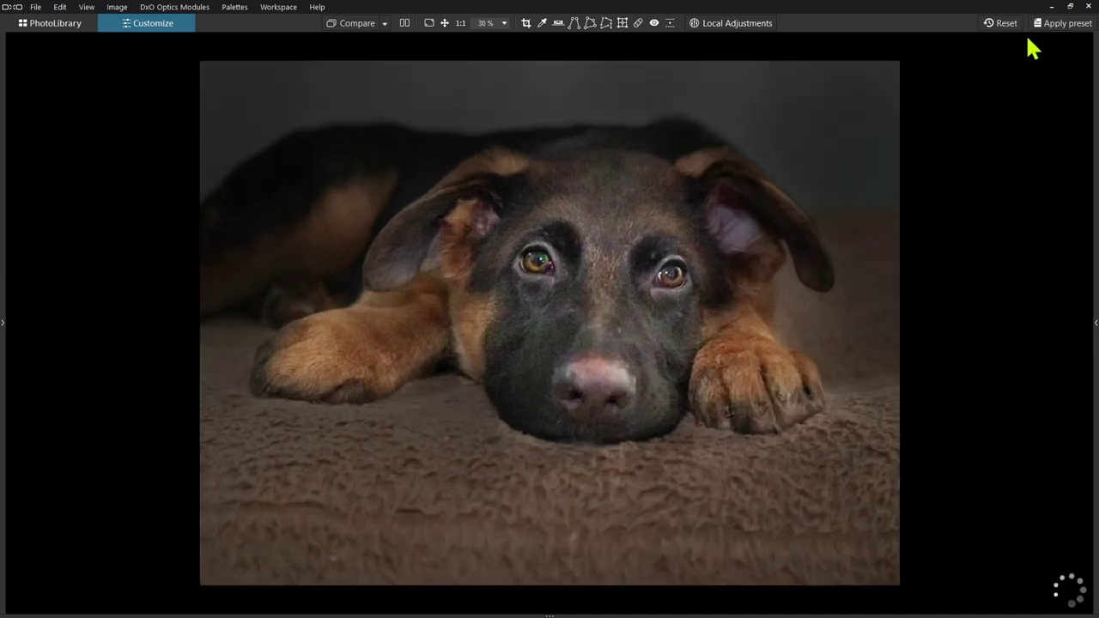
Step: Reset all corrections on the master puppy photo and pick the second puppy JPEG as compare reference
left_click(1004, 26)
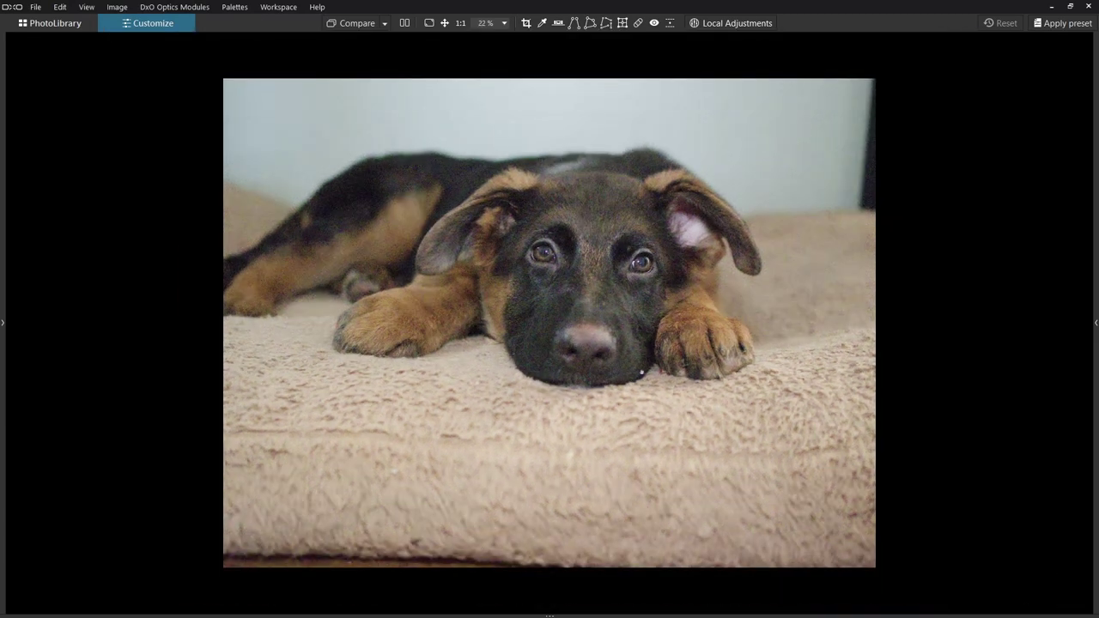
left_click(385, 24)
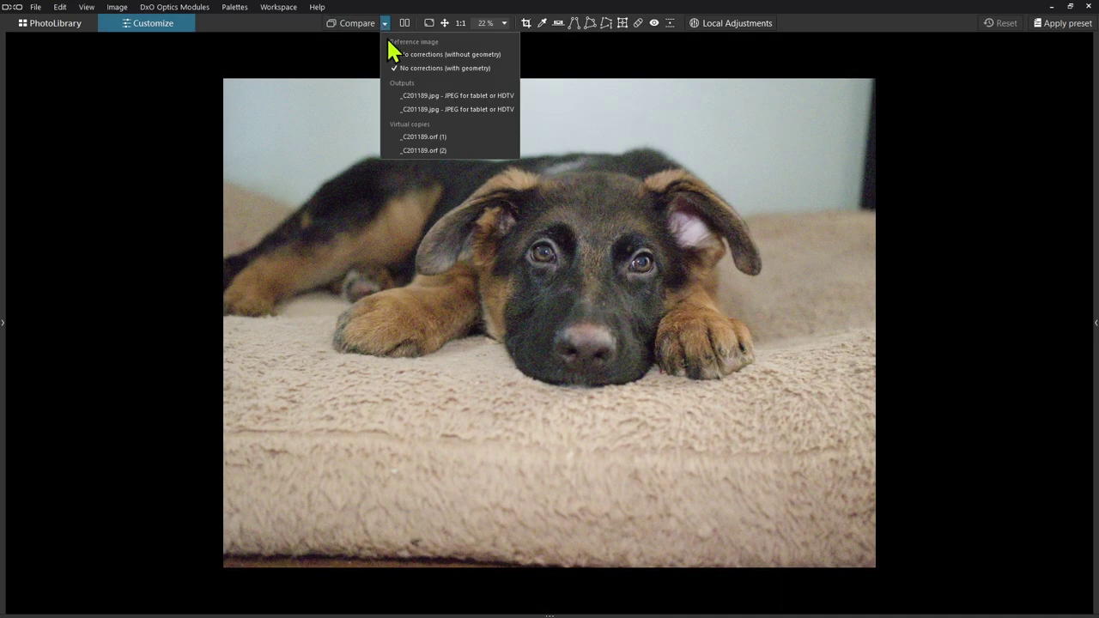
left_click(407, 110)
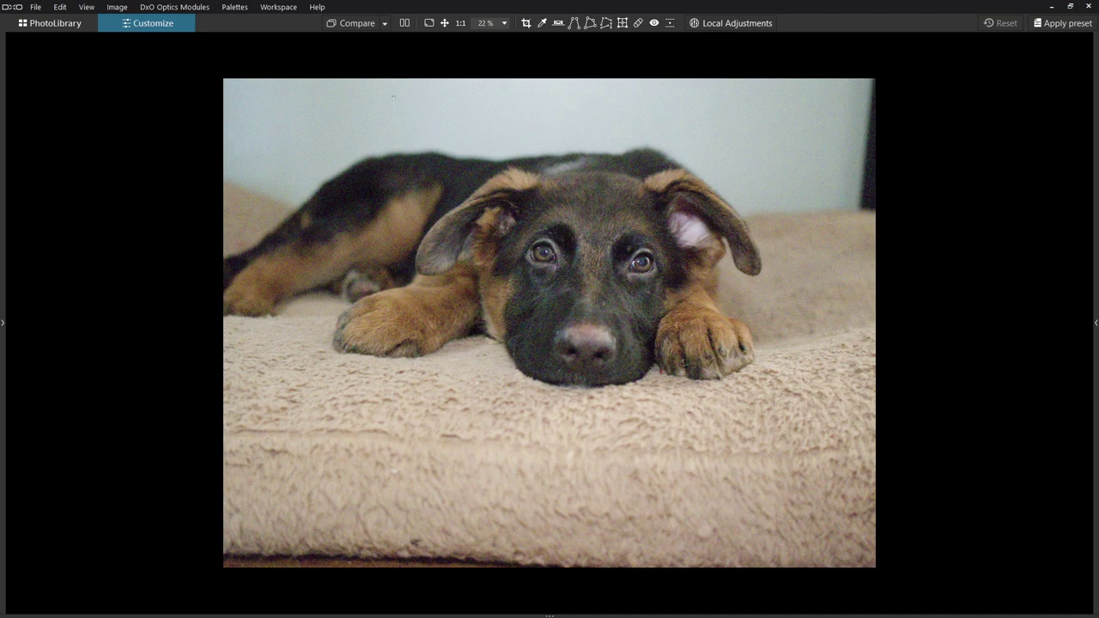
Step: Compare the reset photo side by side with the JPEG, then return to single-image view
left_click(404, 24)
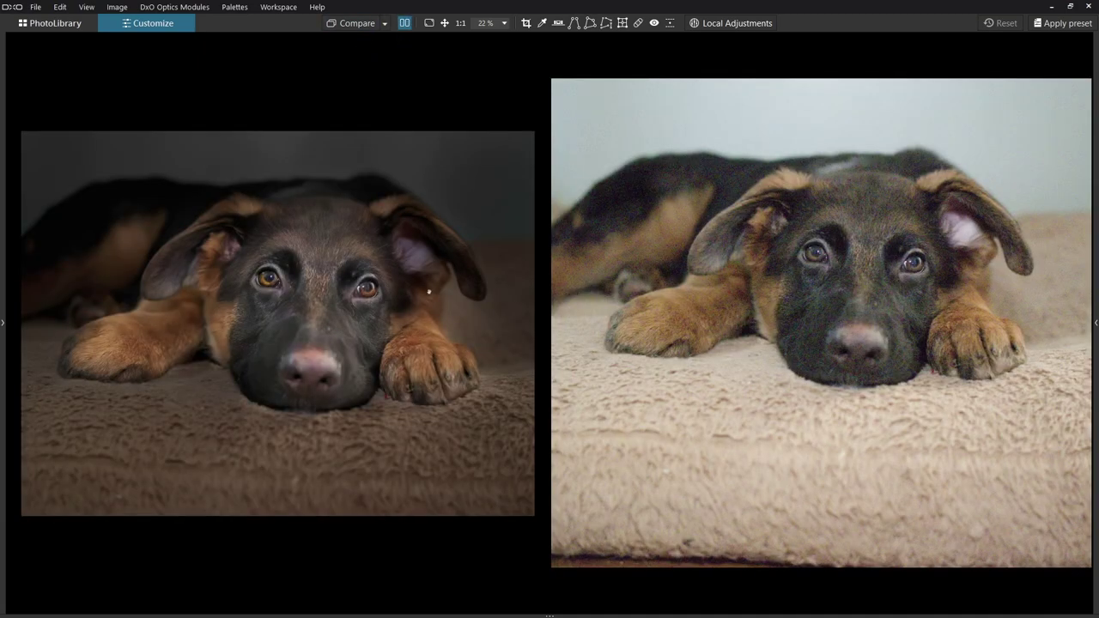
scroll(422, 451, "up", 4)
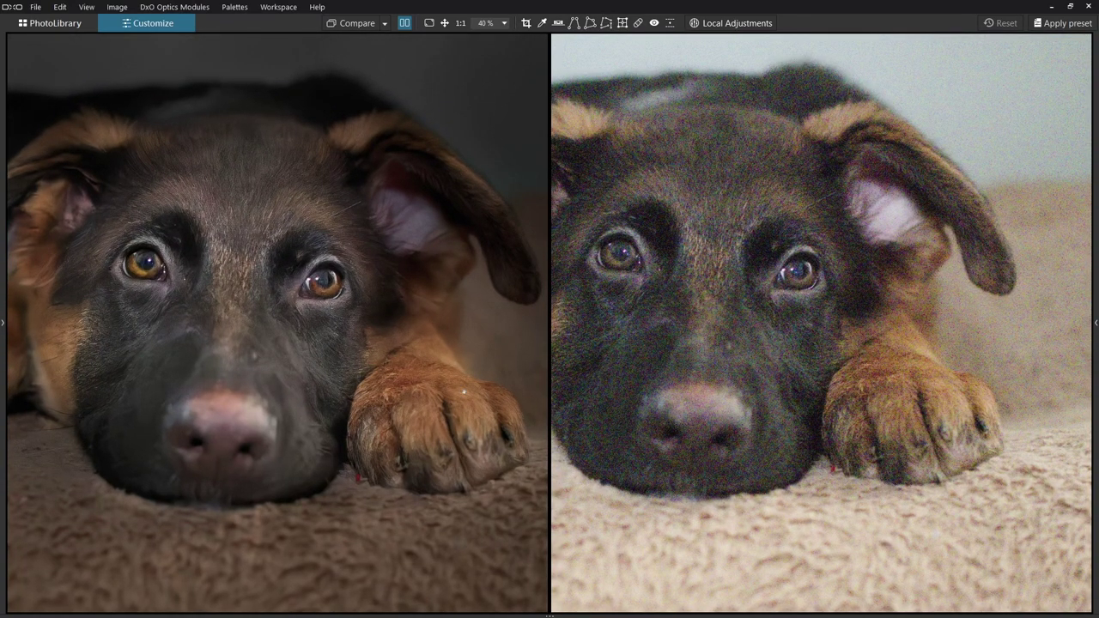
scroll(462, 394, "down", 4)
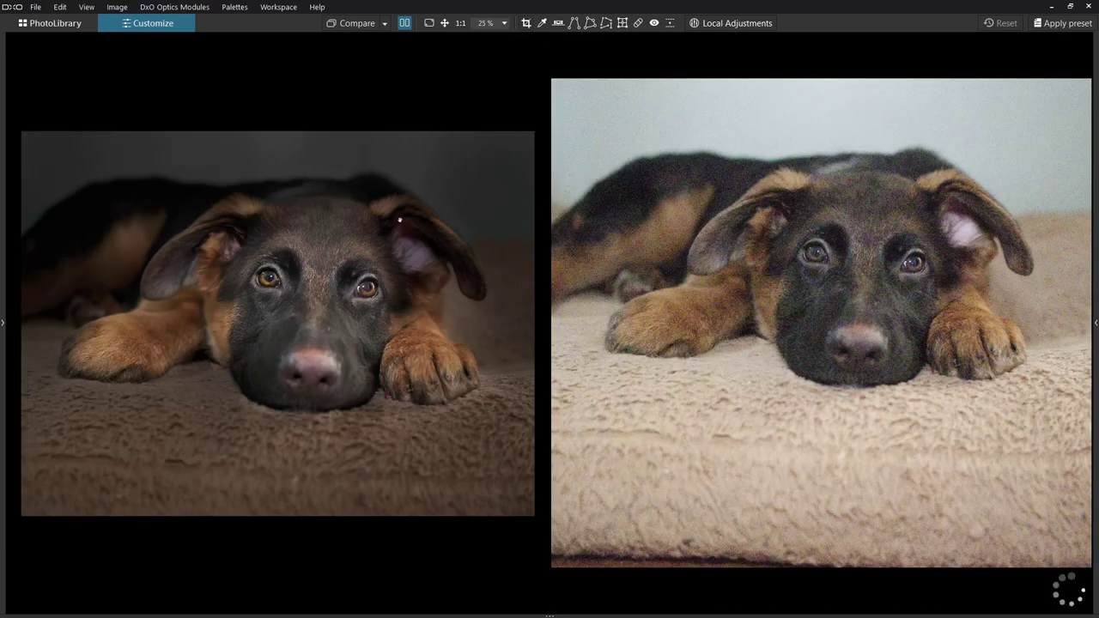
left_click(407, 28)
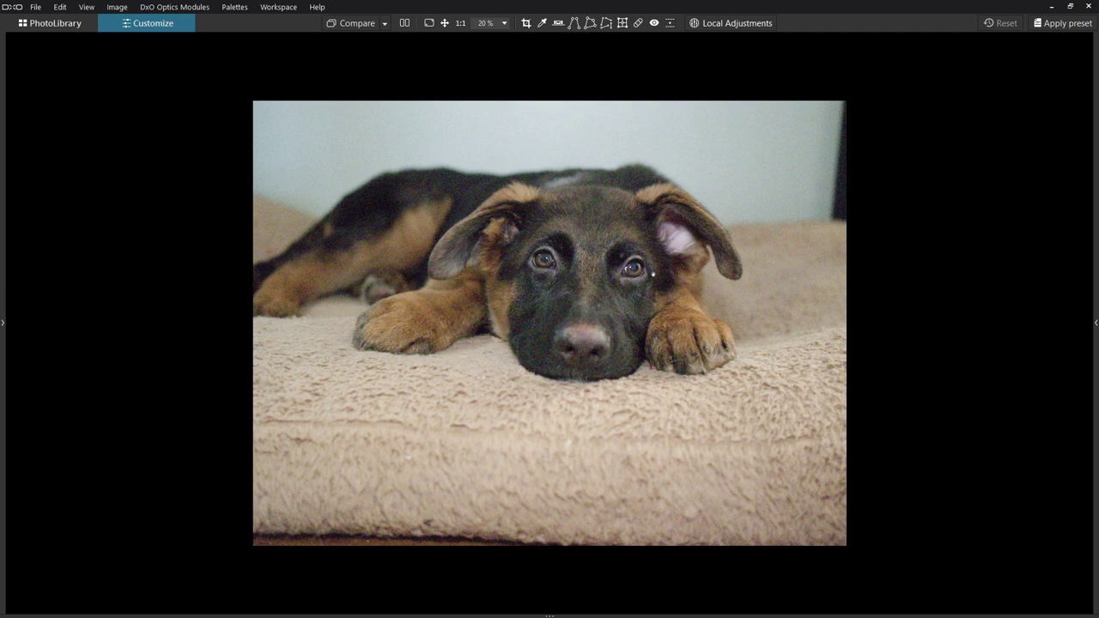
Step: Copy the correction settings from the edited puppy virtual copy in PhotoLibrary
left_click(75, 24)
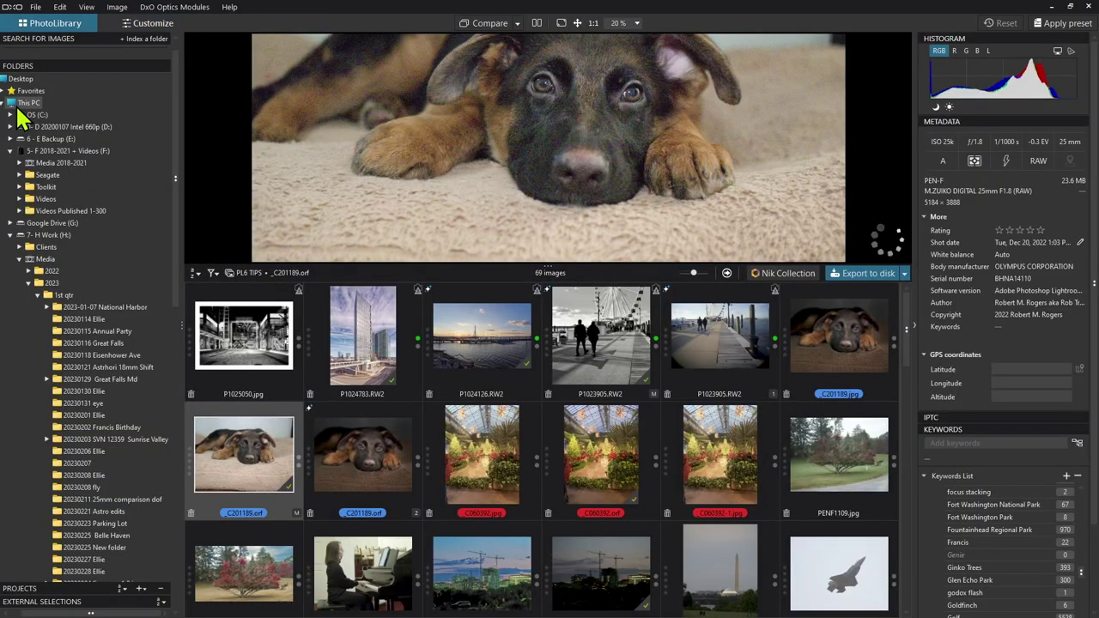
left_click(369, 469)
right_click(369, 470)
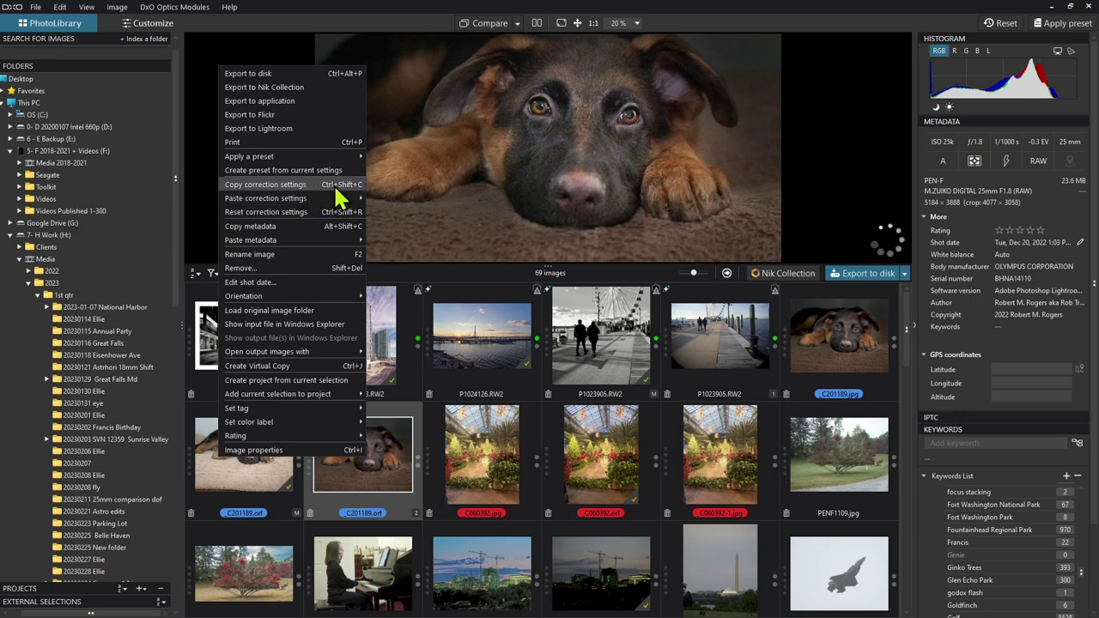
left_click(338, 189)
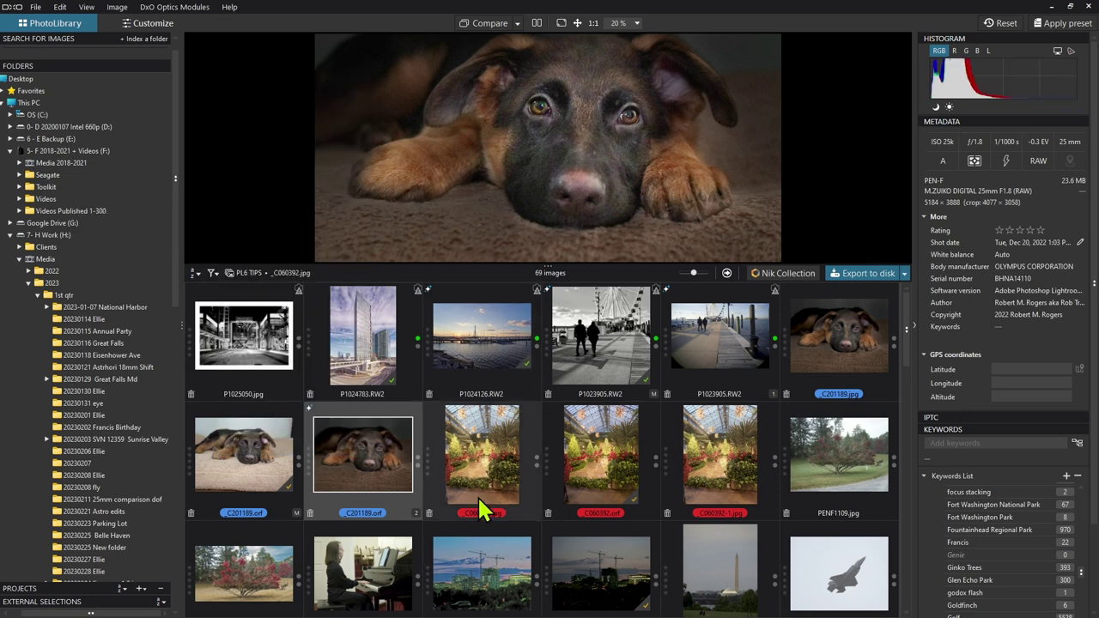
Step: Paste all correction settings onto the original _C201189.orf puppy RAW file
right_click(242, 462)
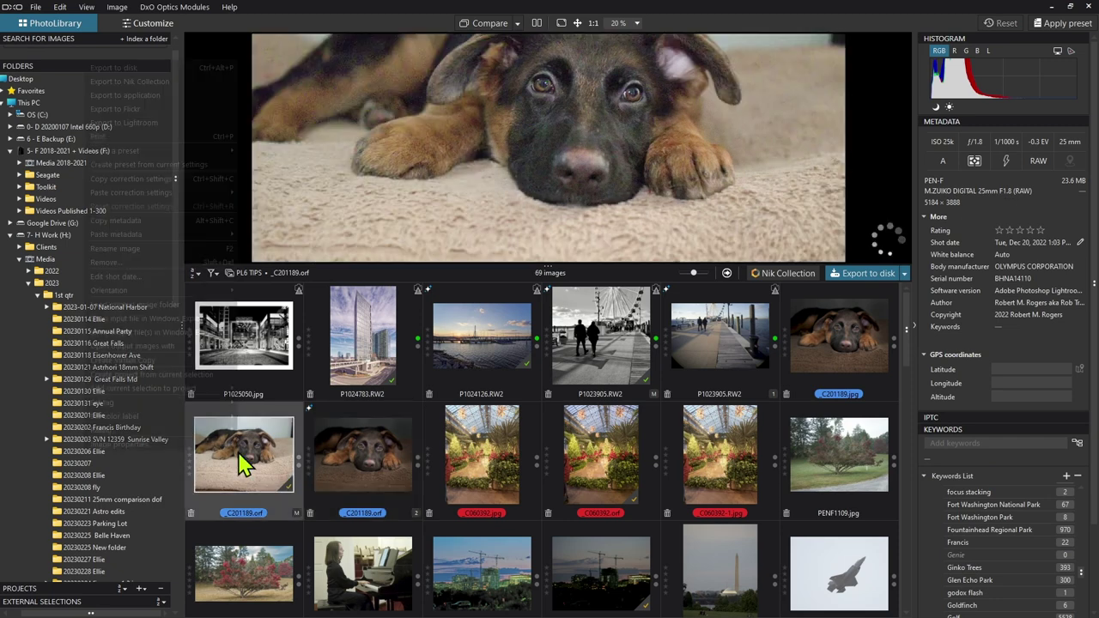
mouse_move(195, 196)
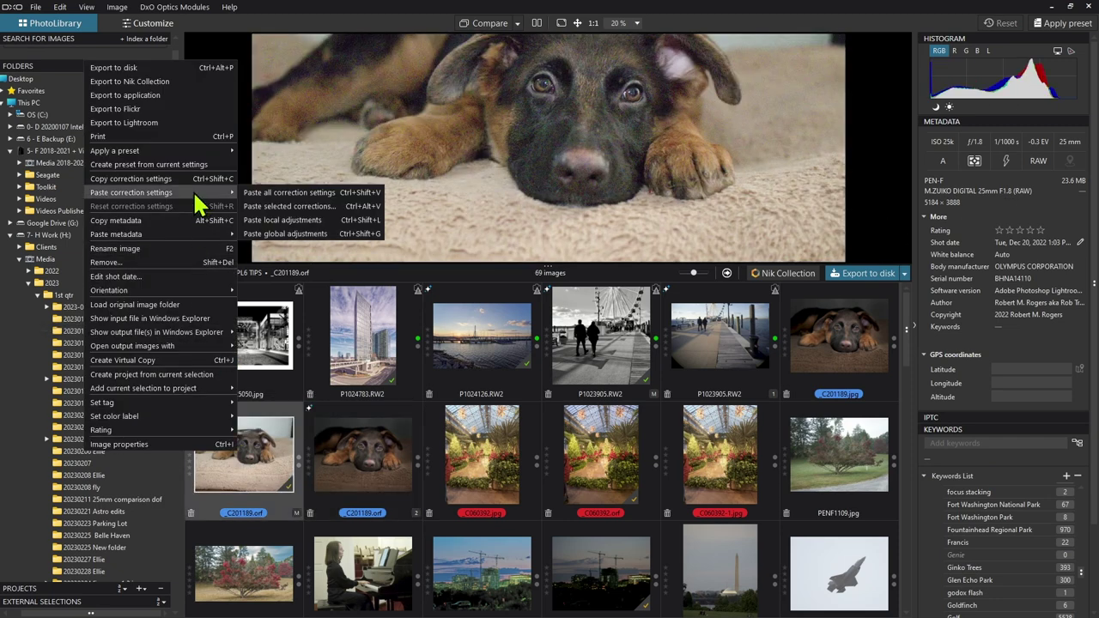
left_click(277, 194)
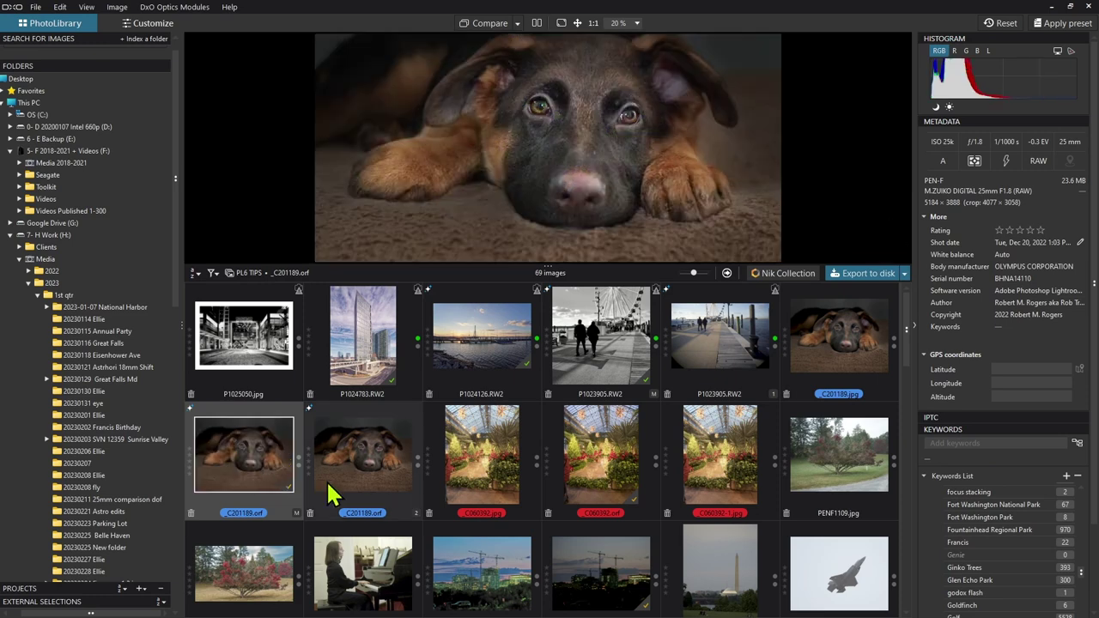
Step: Open the restored master puppy photo and compare it side by side with _C201189.orf (2)
double_click(253, 461)
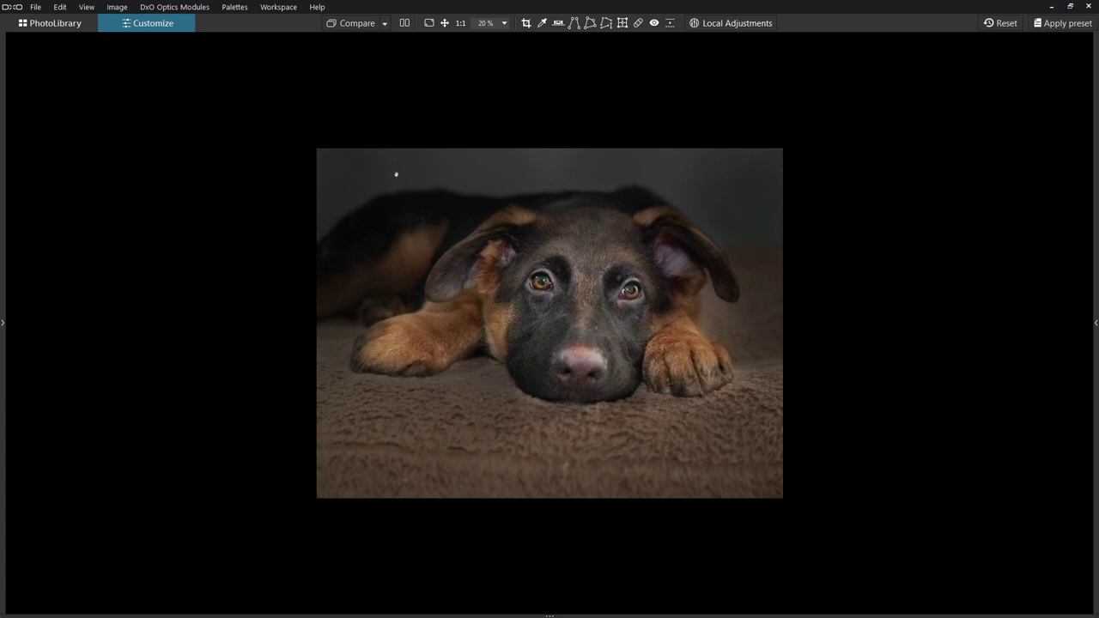
left_click(385, 24)
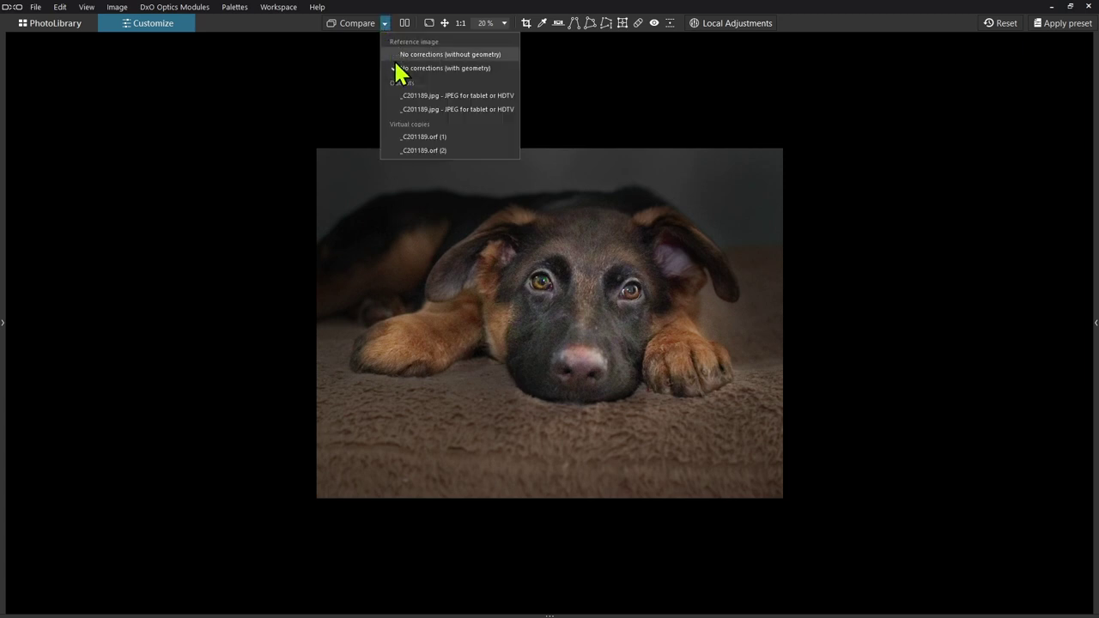
left_click(414, 148)
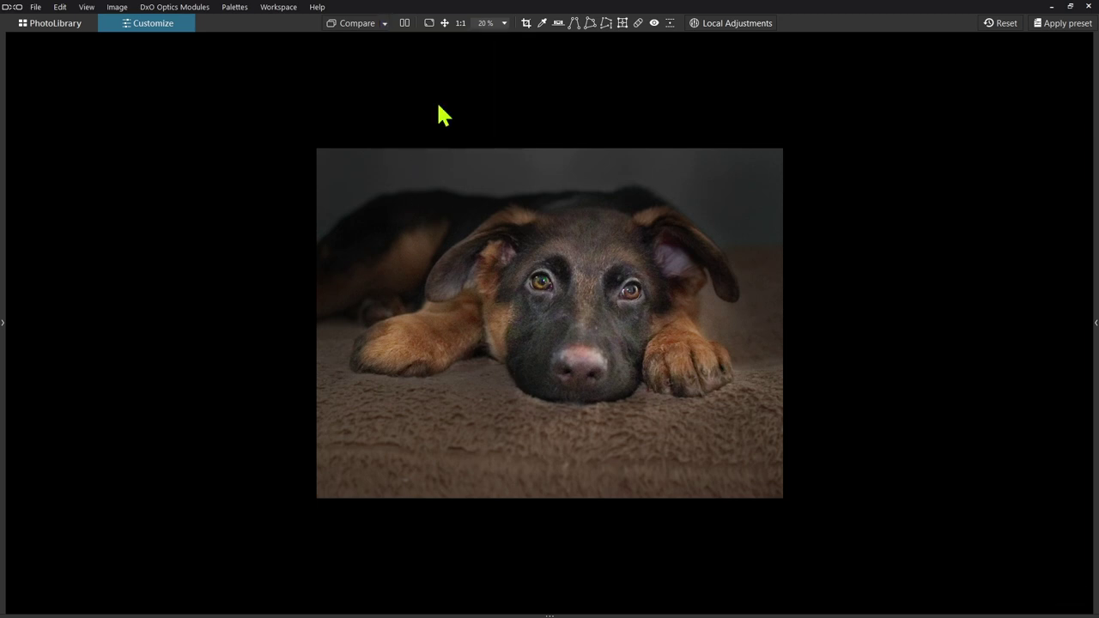
left_click(405, 23)
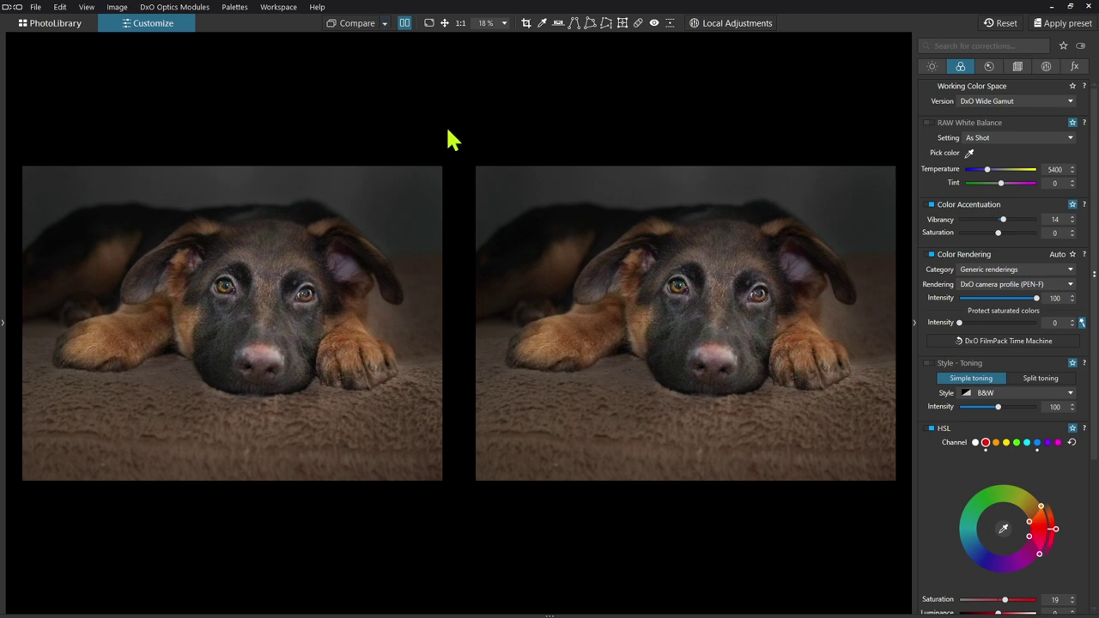
Step: Apply the B&W toning style to the puppy's second virtual copy and set the master as compare reference
left_click(60, 23)
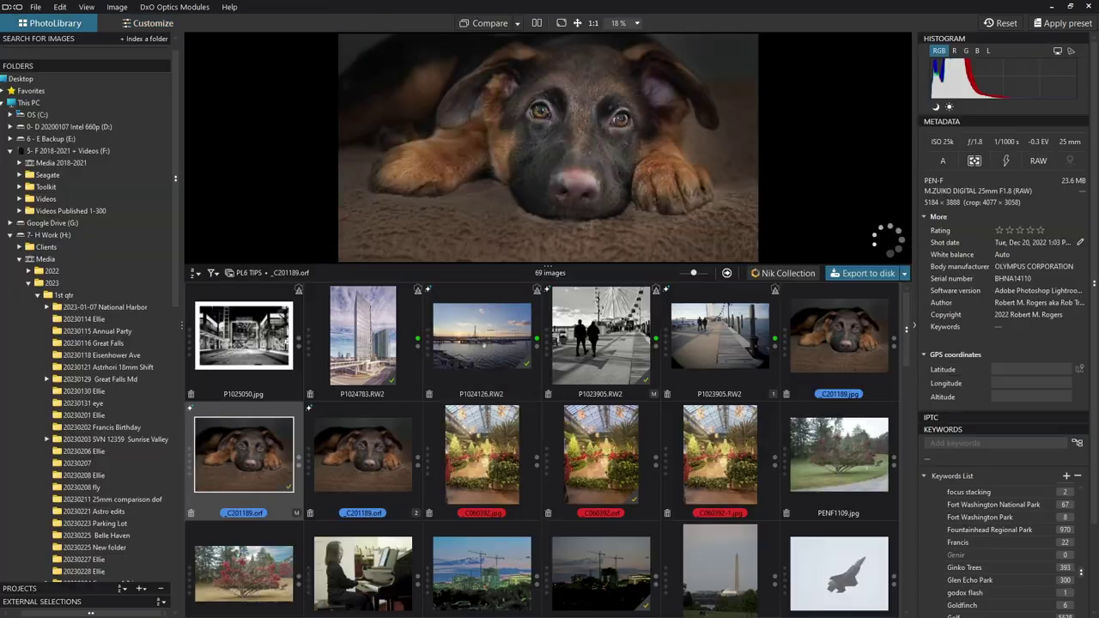
left_click(382, 456)
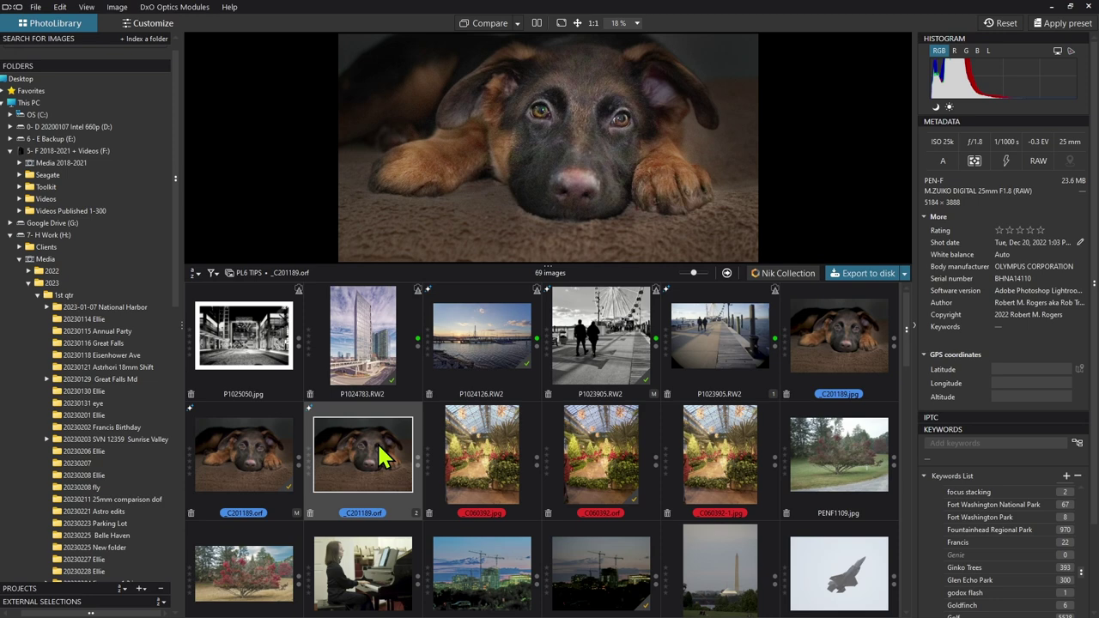
double_click(382, 456)
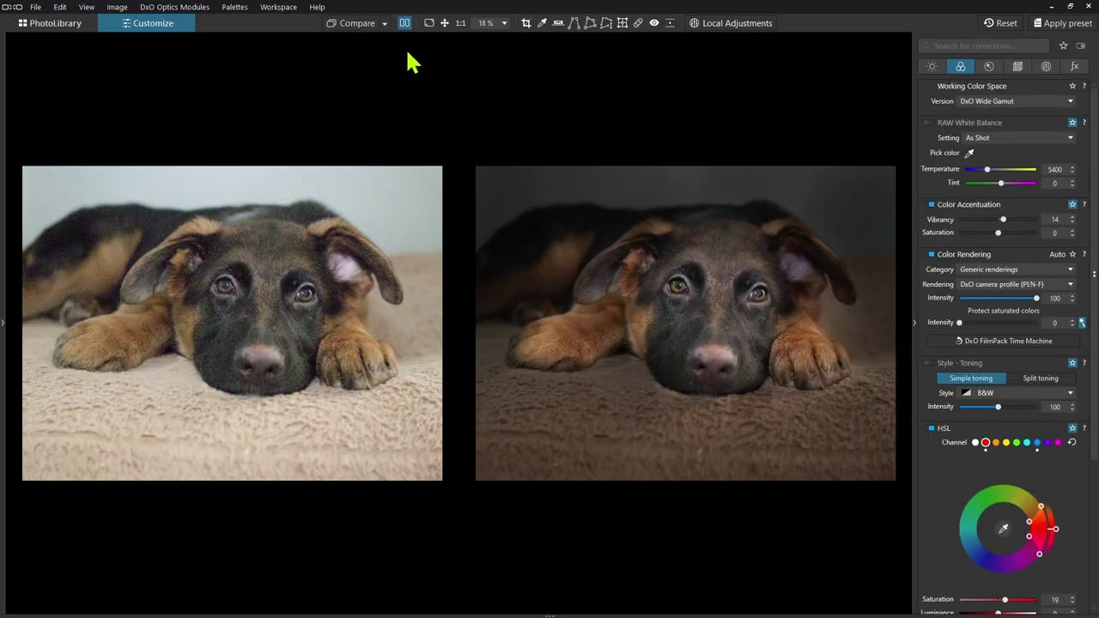
left_click(928, 364)
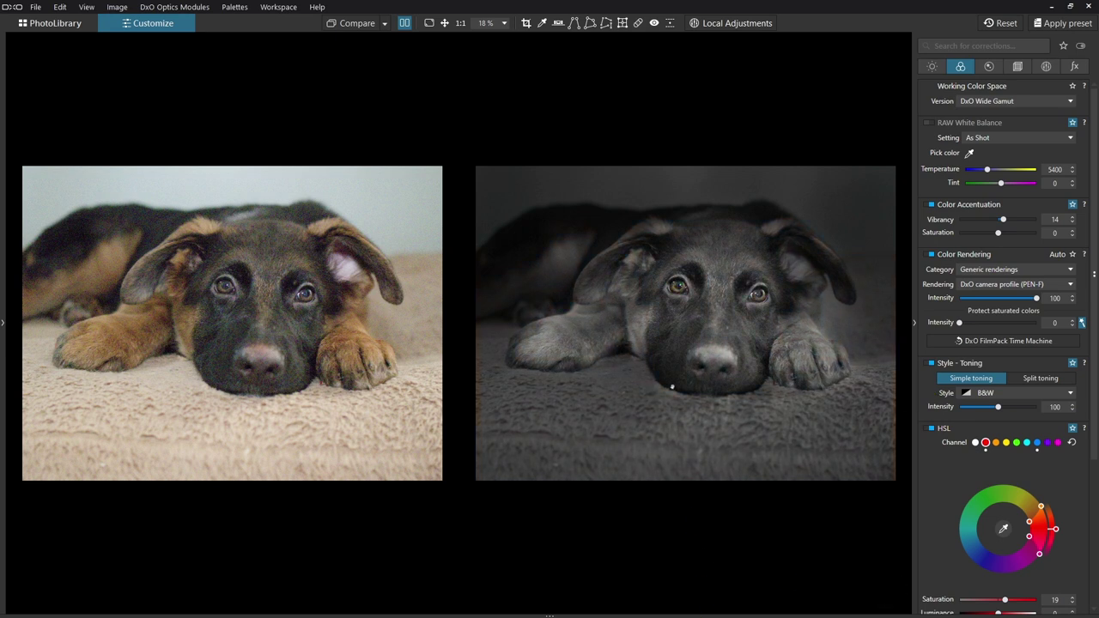
left_click(385, 23)
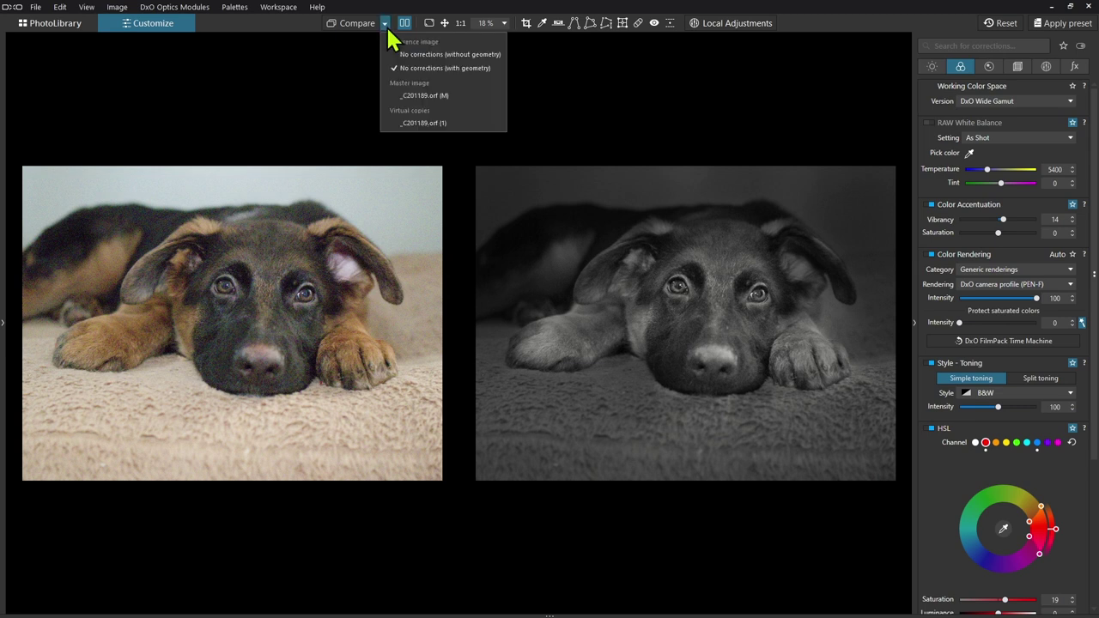
left_click(416, 100)
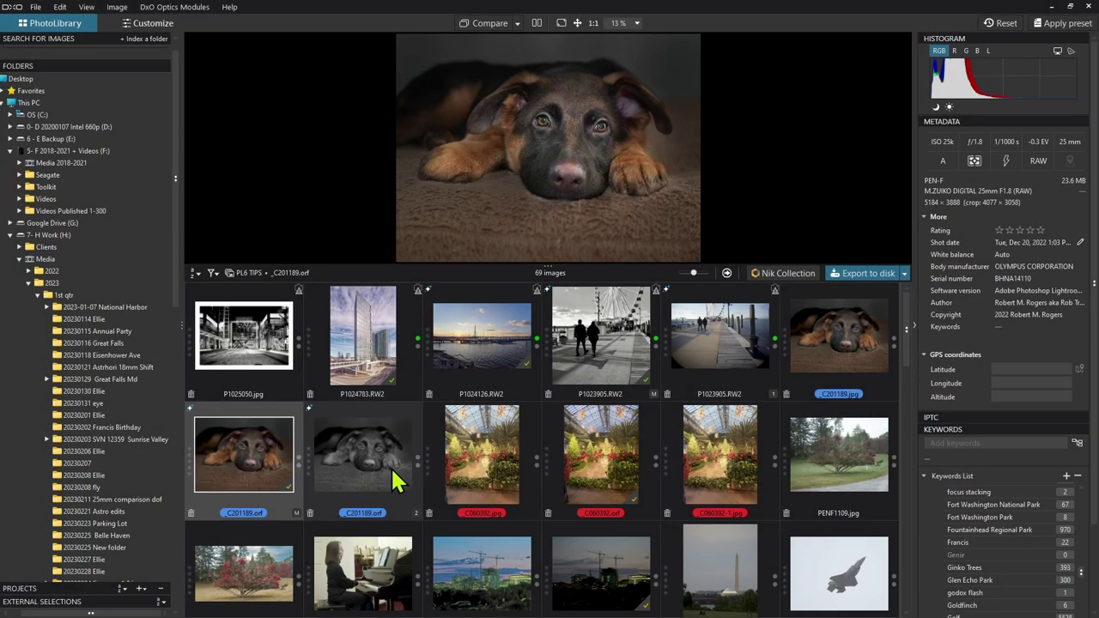
Step: Copy the master puppy corrections and select the virtual copy through PENF1109
right_click(266, 483)
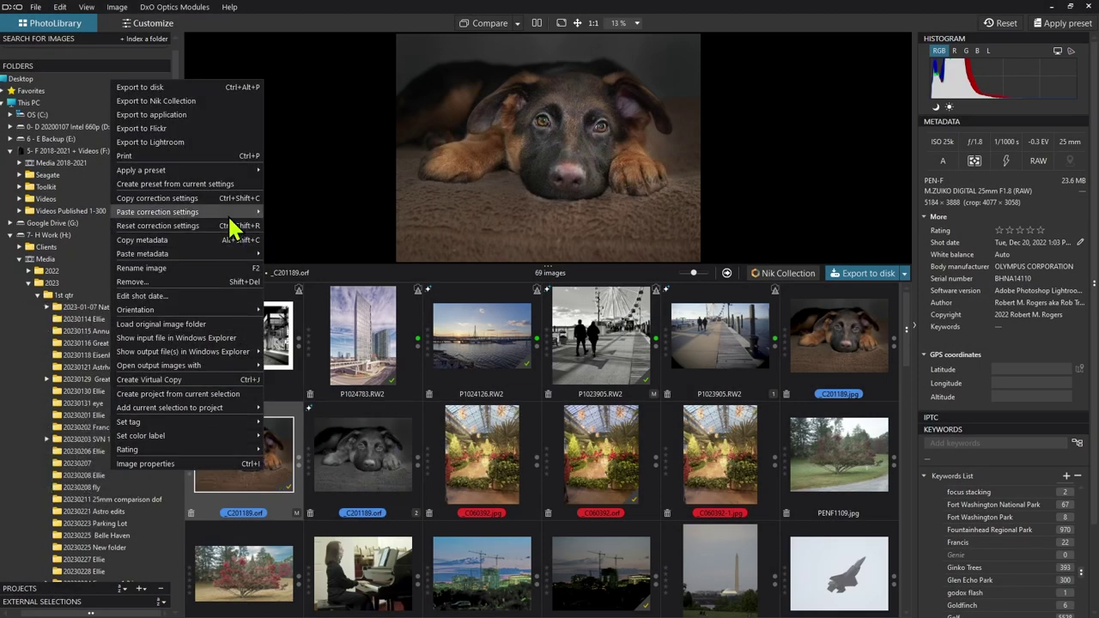
left_click(230, 203)
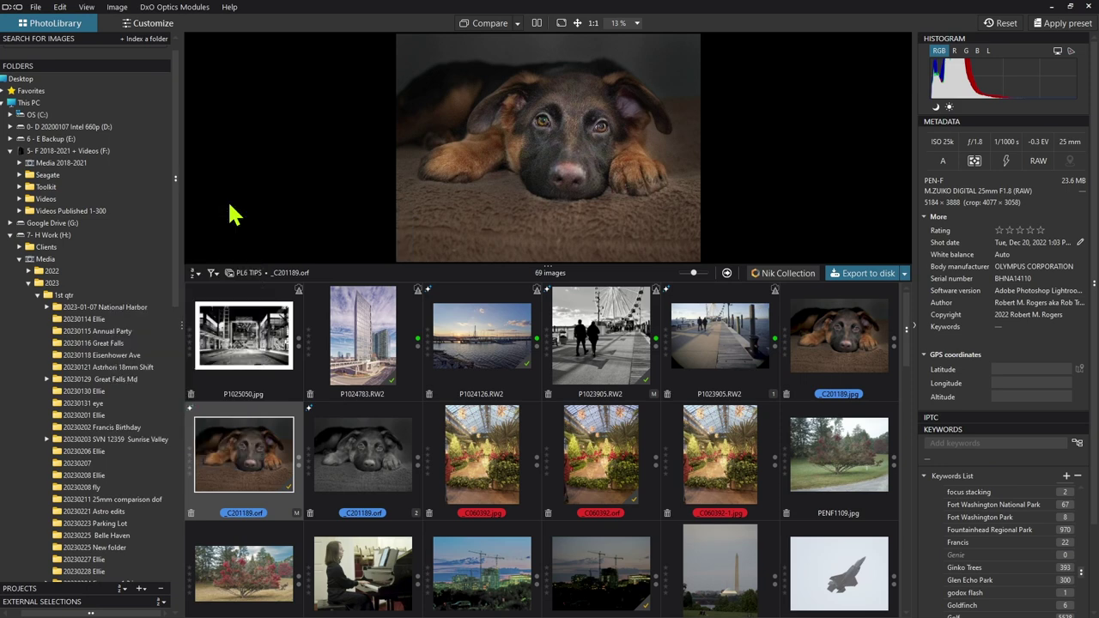
left_click(381, 466)
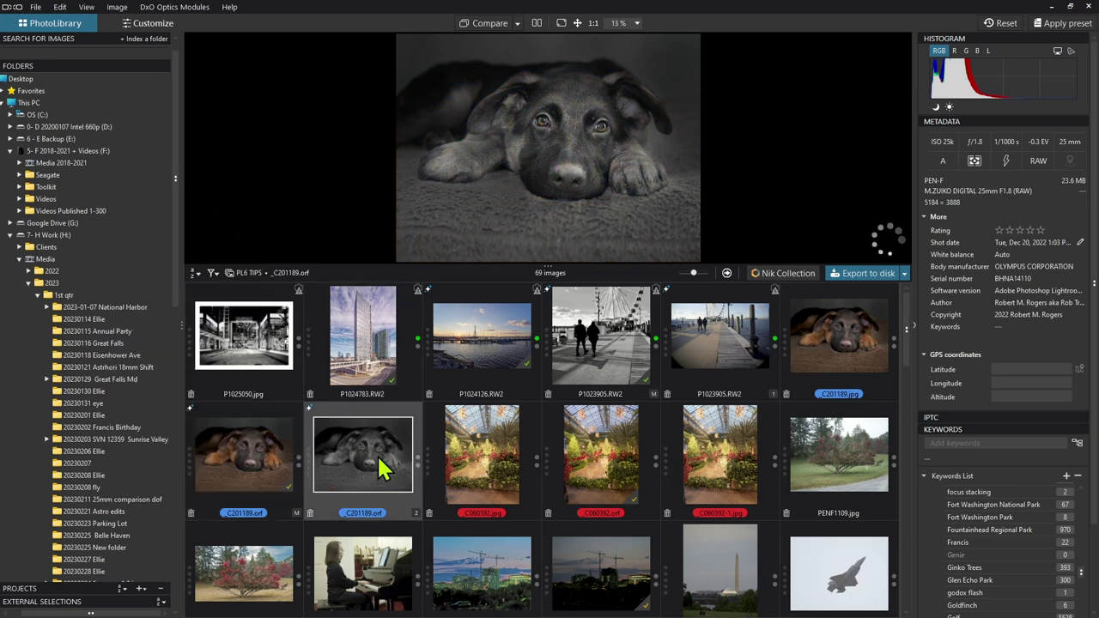
left_click(811, 458, "shift")
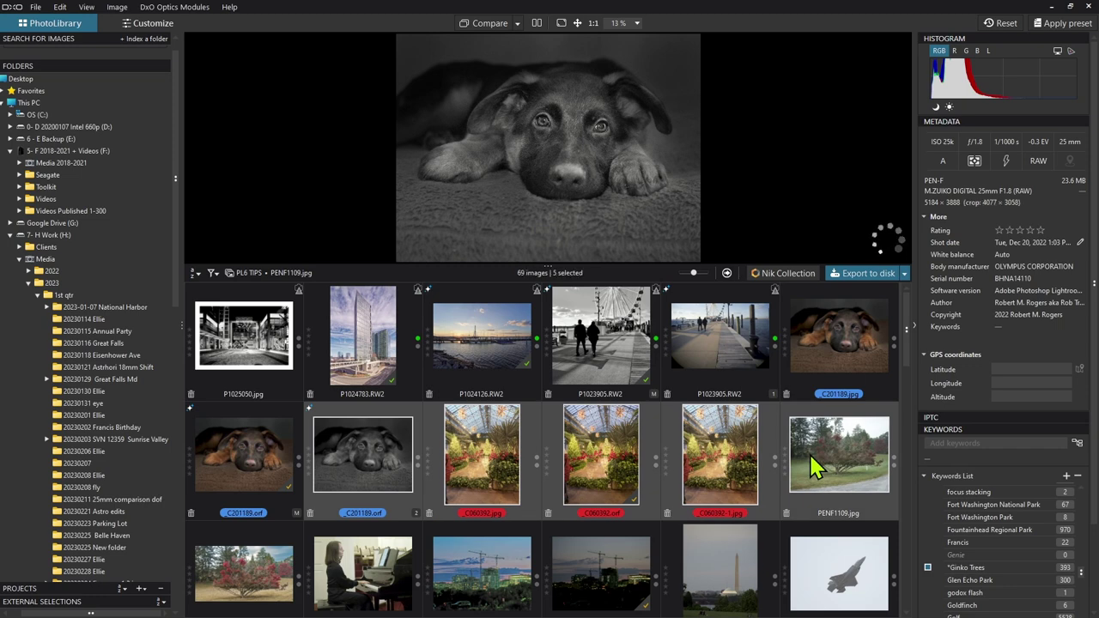
Step: Paste all correction settings onto the five selected photos
right_click(392, 463)
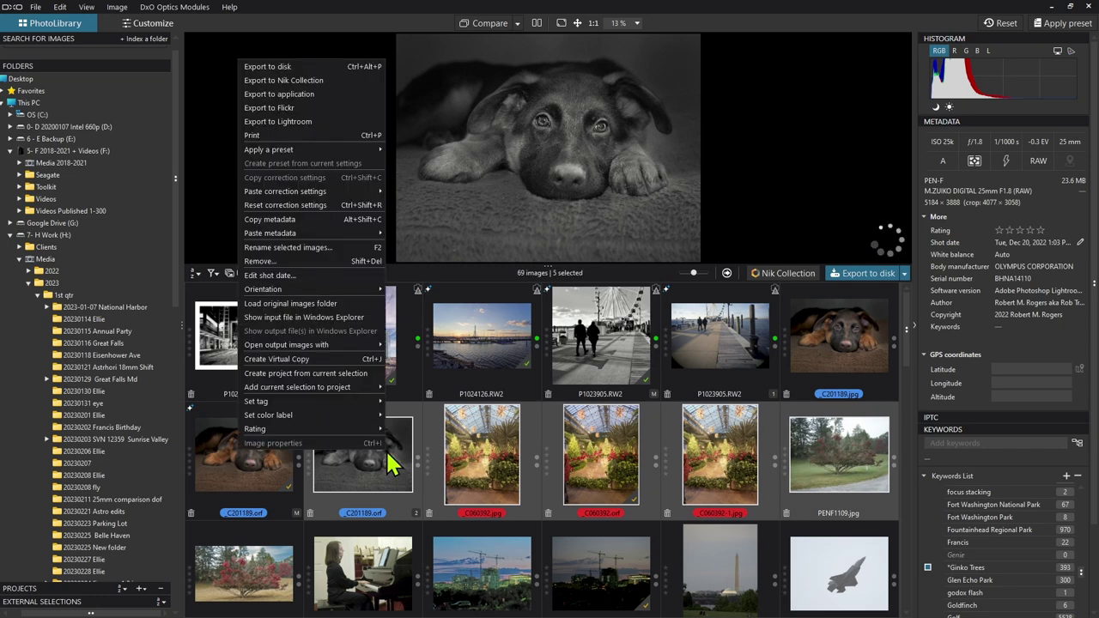
mouse_move(325, 210)
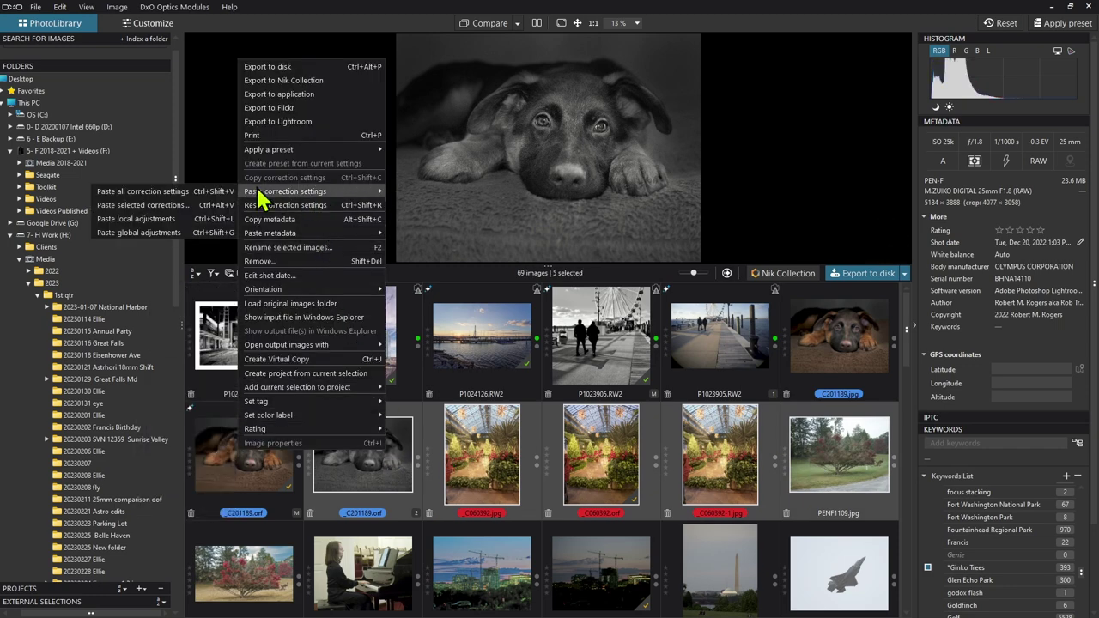
left_click(193, 190)
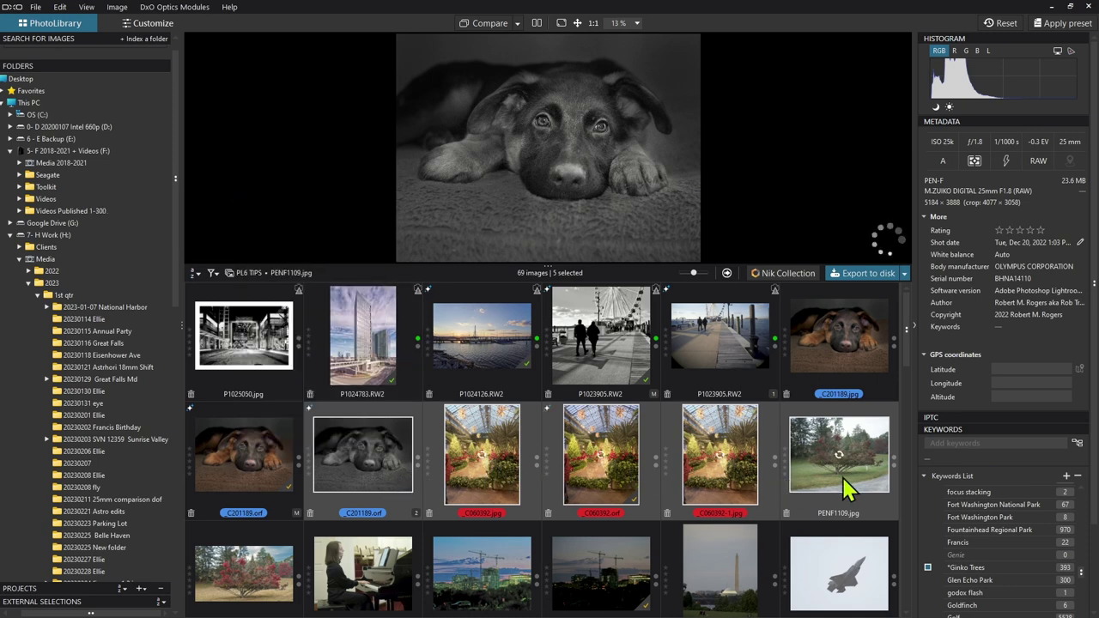
right_click(381, 472)
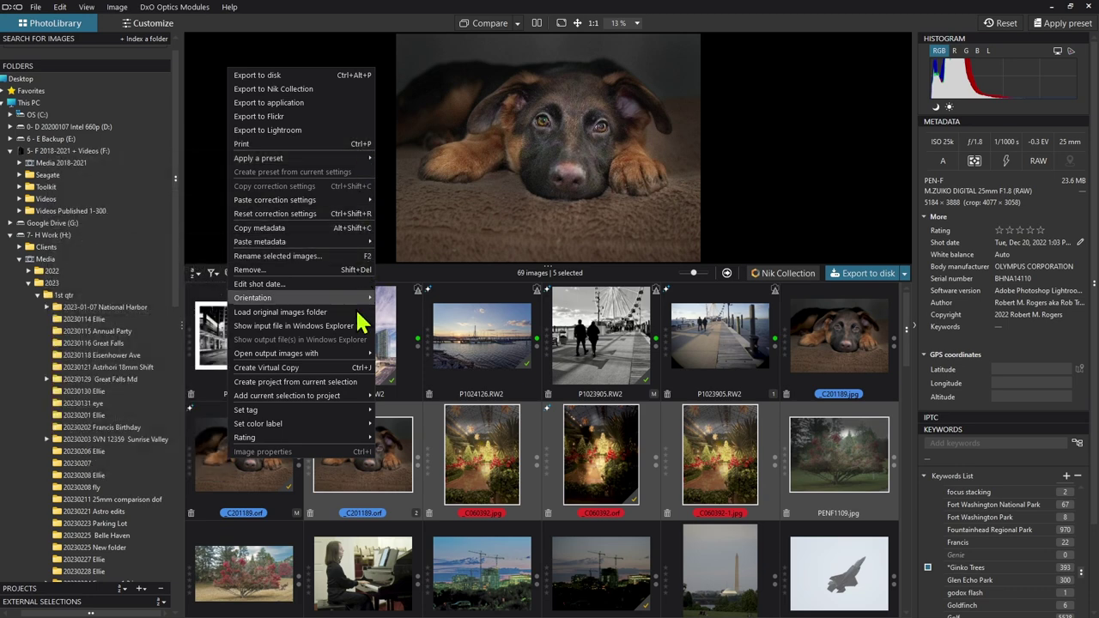
Step: Show the Help > Shortcuts list, scrolled to the image browser copy and paste commands
left_click(402, 472)
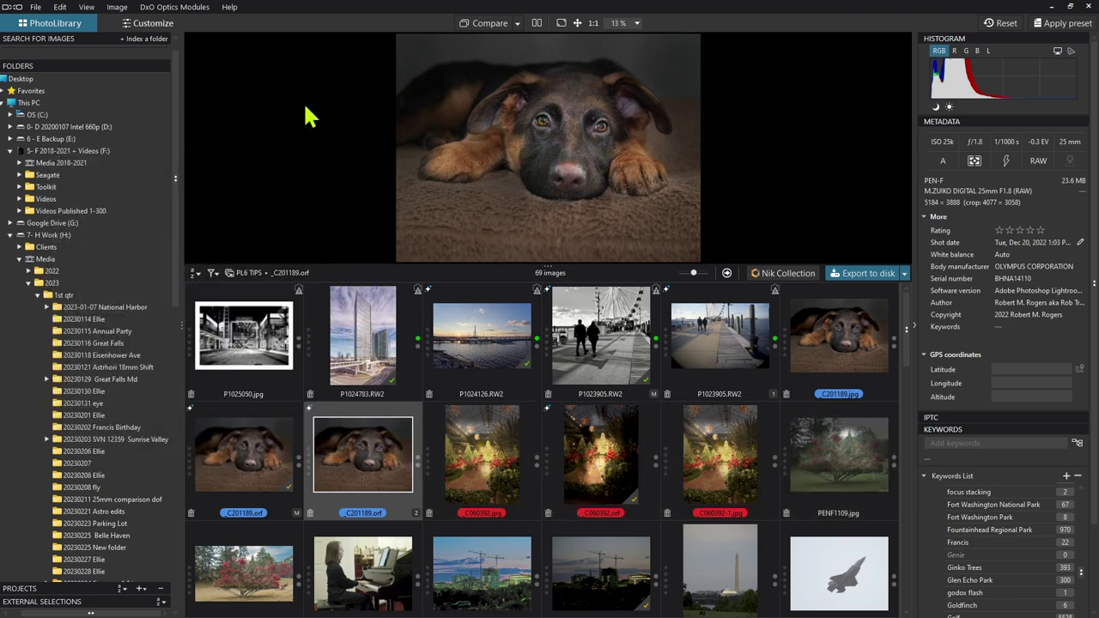
left_click(235, 16)
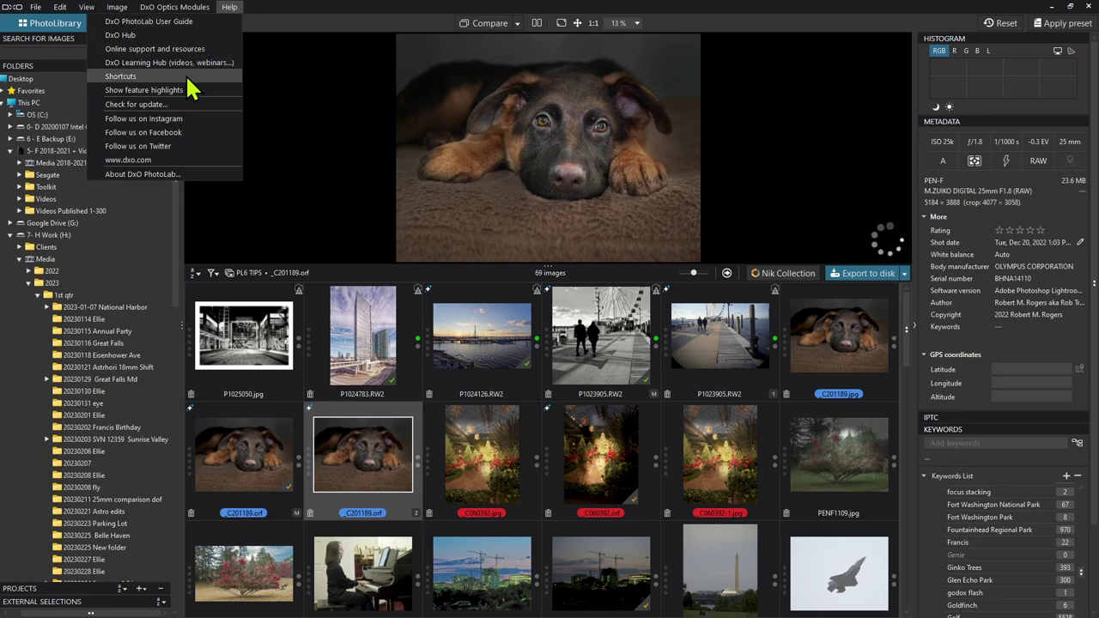
left_click(122, 77)
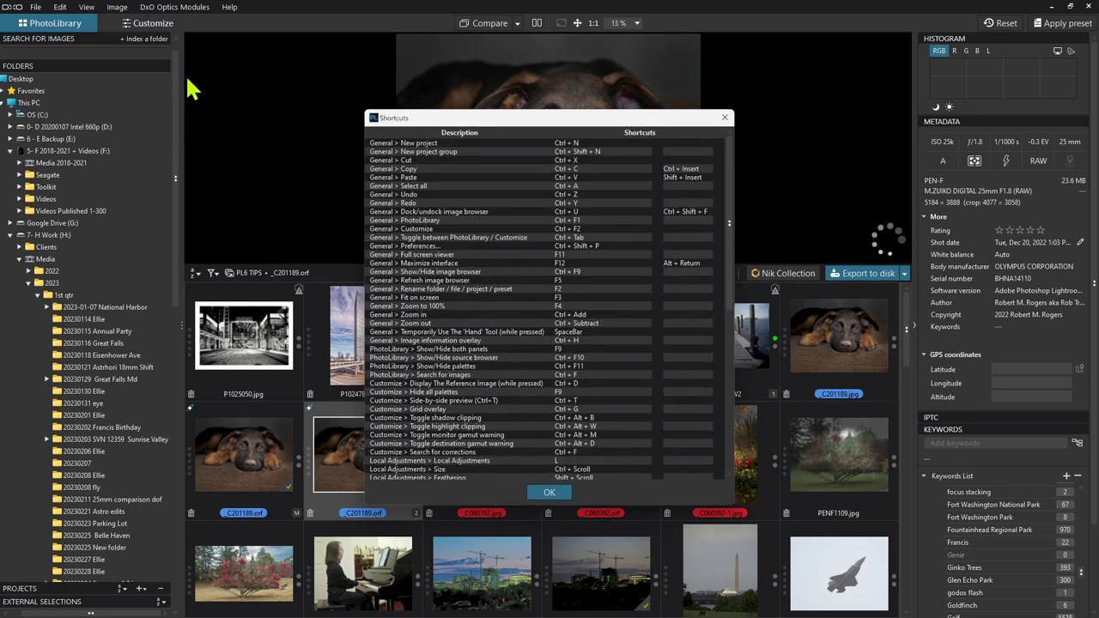
scroll(472, 321, "down", 12)
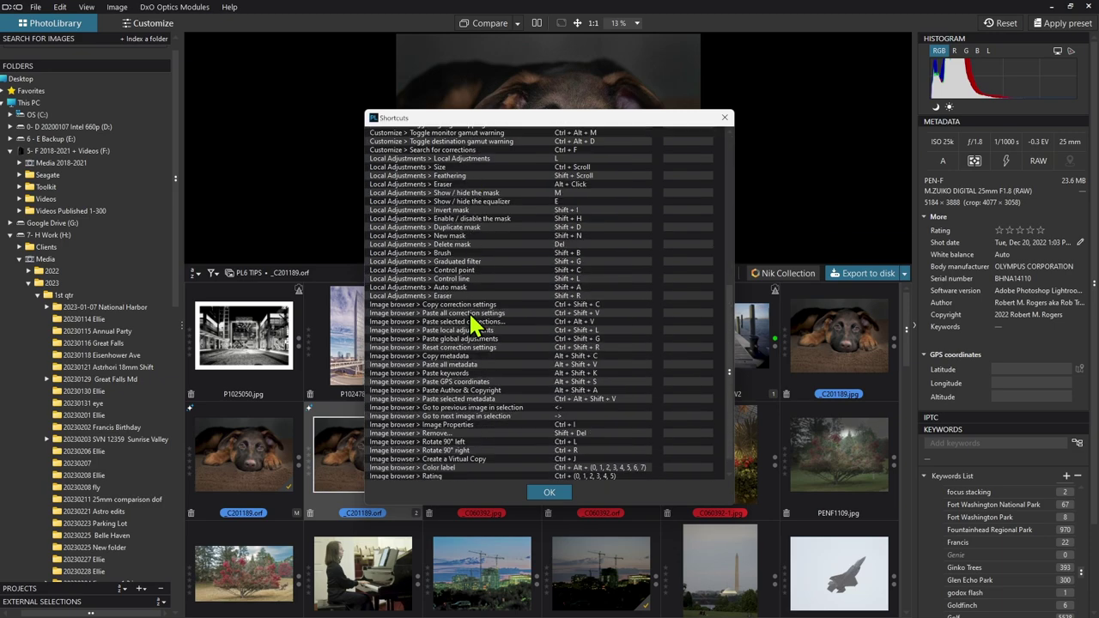